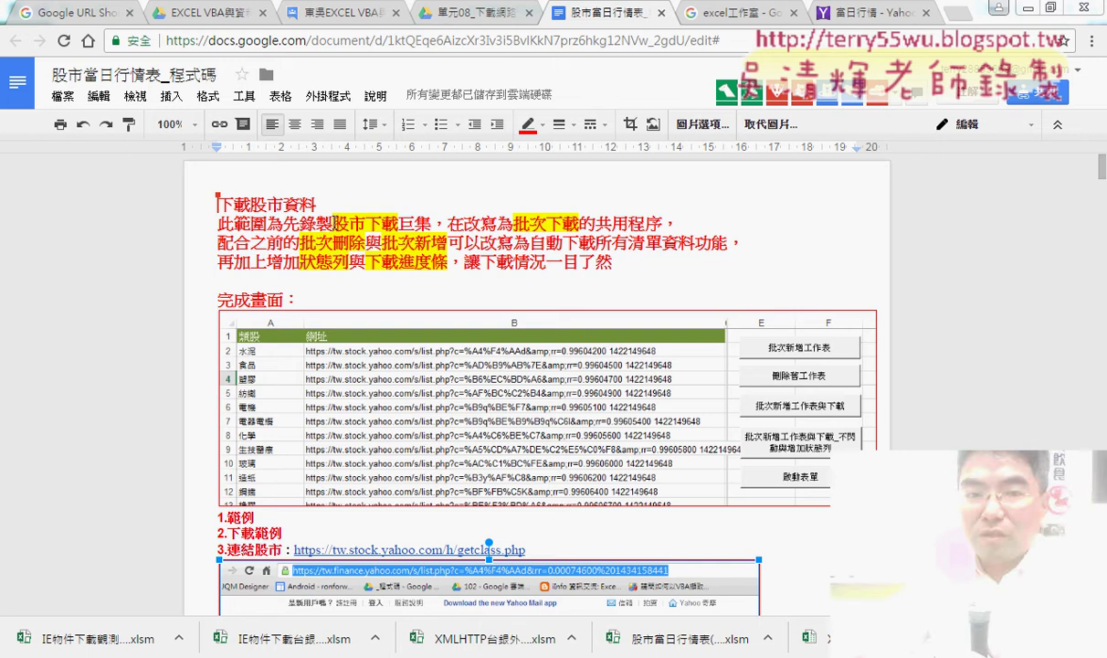
Scroll the notes to section 5.錄製巨集 and place the caret in the recorded Sub 股市下載() code
drag(335, 223, 430, 224)
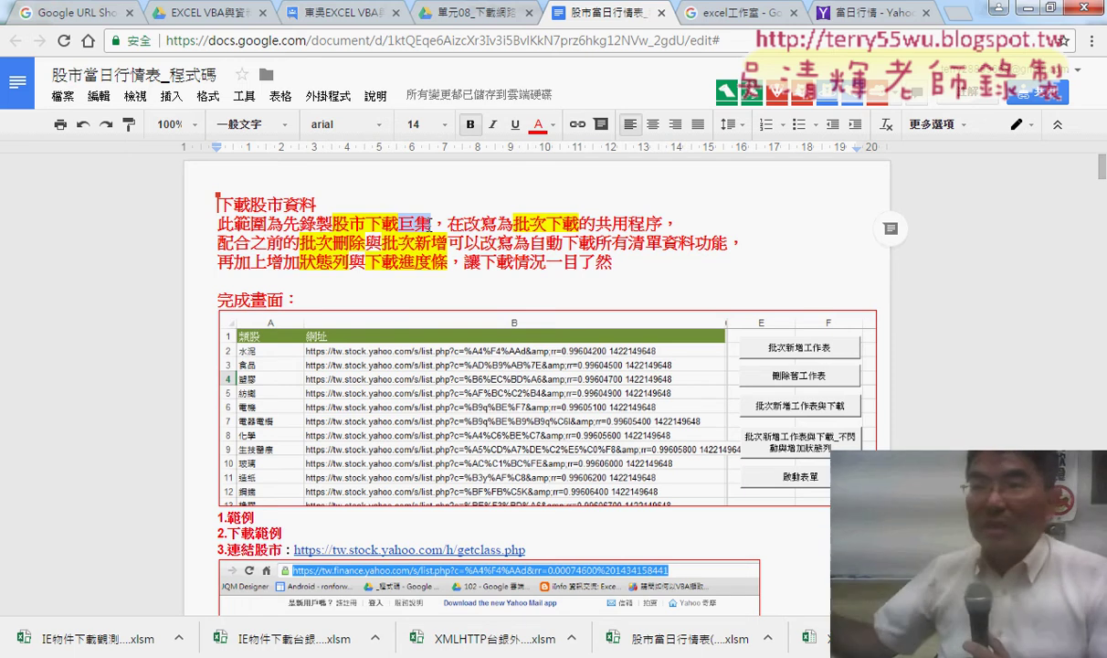
scroll(317, 328, down, 3)
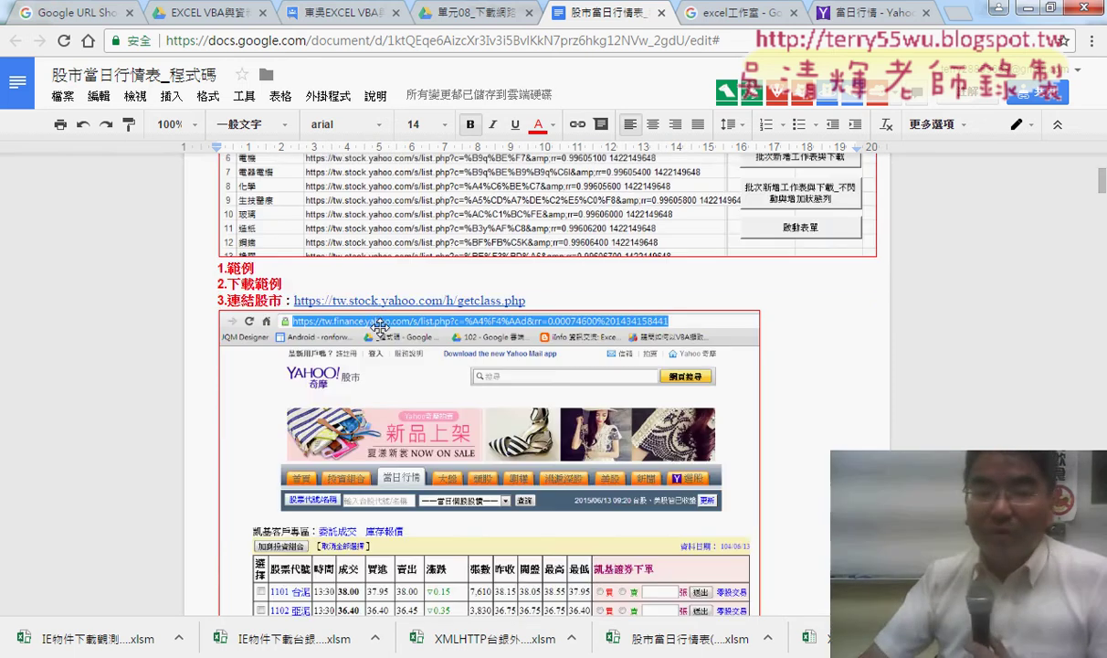
scroll(316, 328, down, 2)
scroll(317, 328, down, 2)
scroll(317, 328, down, 4)
scroll(317, 328, down, 1)
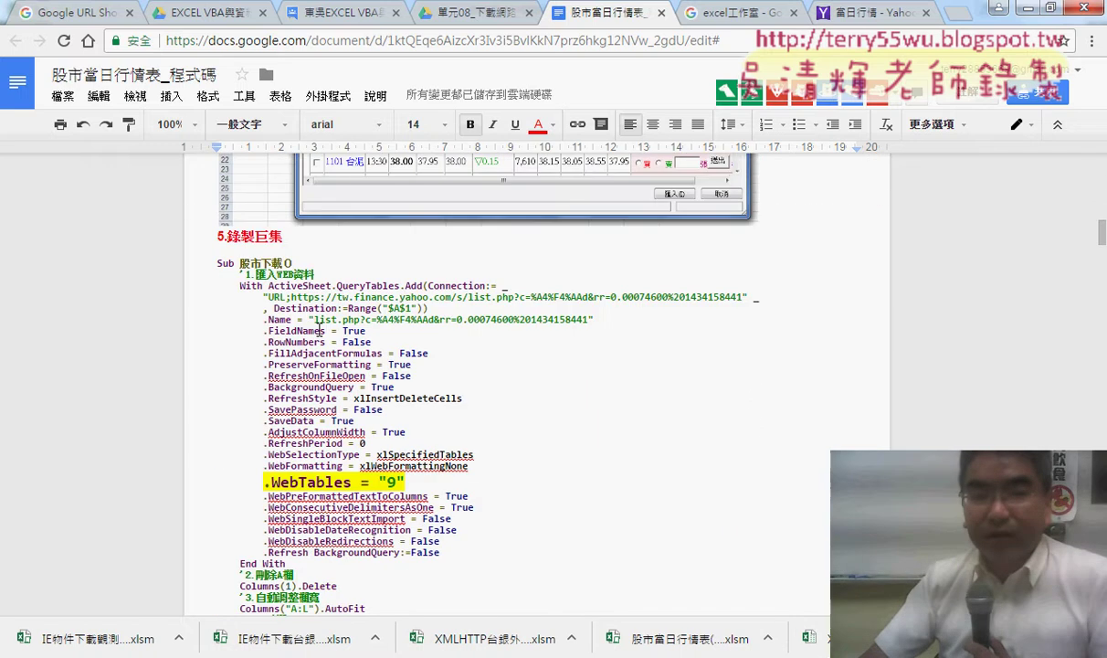
click(242, 274)
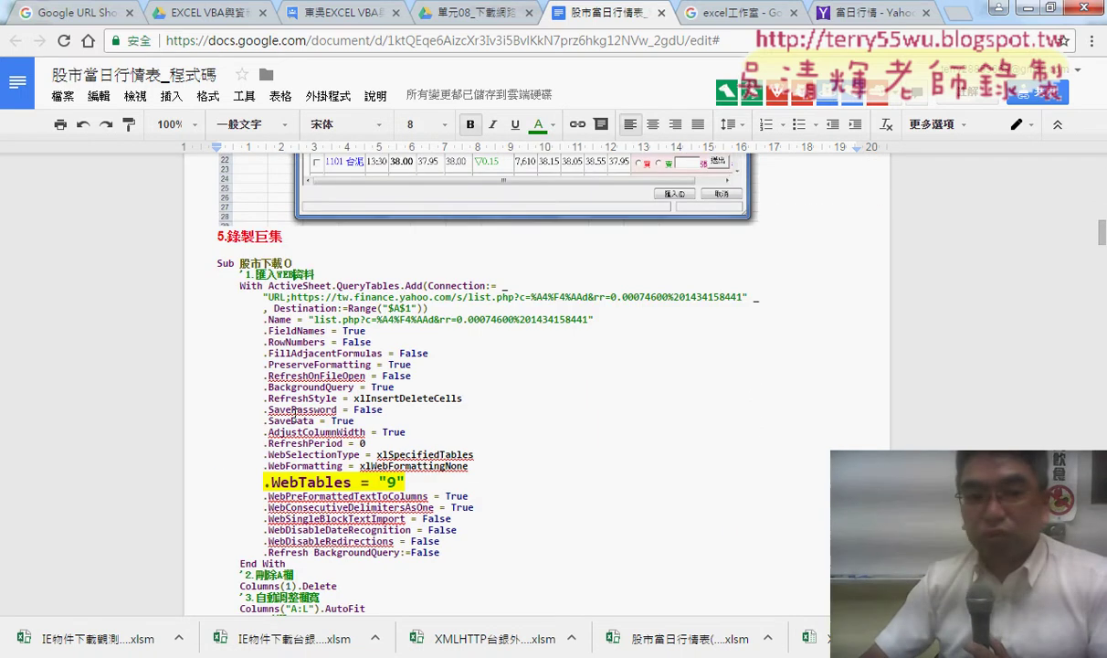
scroll(361, 564, down, 1)
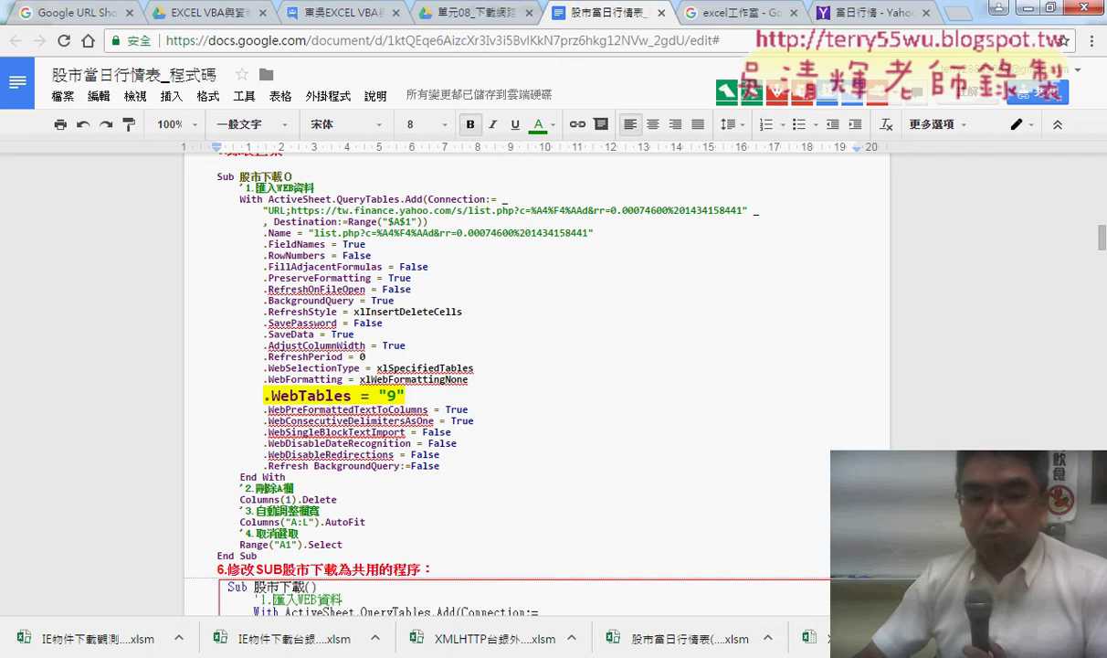
In Module1, select the commented procedure from 'Sub 股市下載() down to 'End Sub
mouse_move(300, 657)
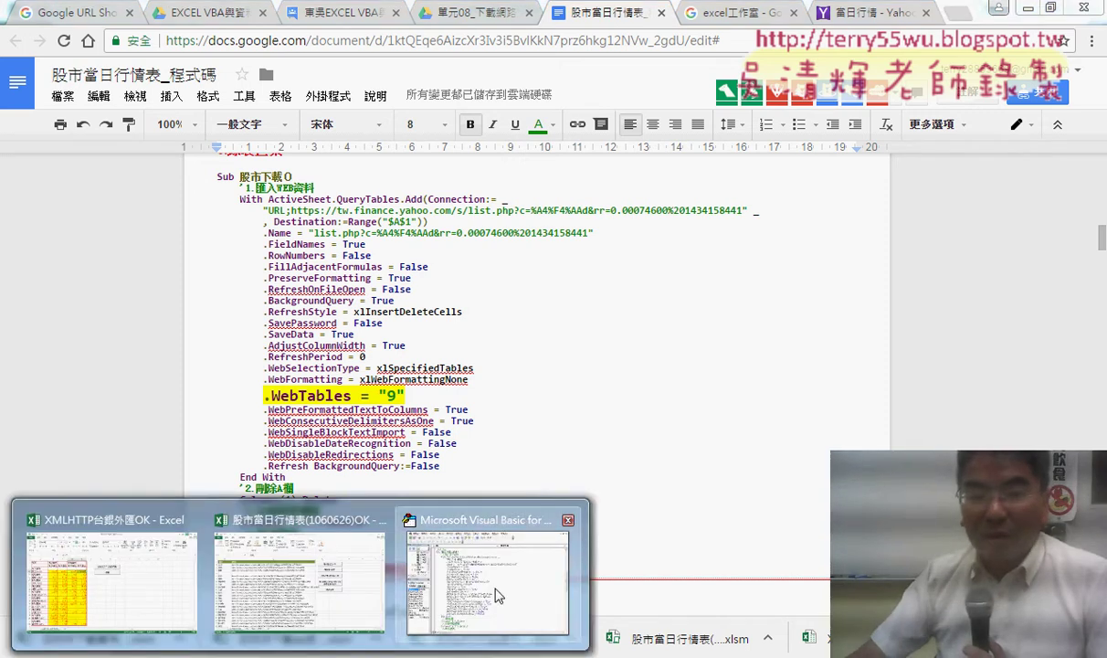
click(433, 569)
key(ctrl+Home)
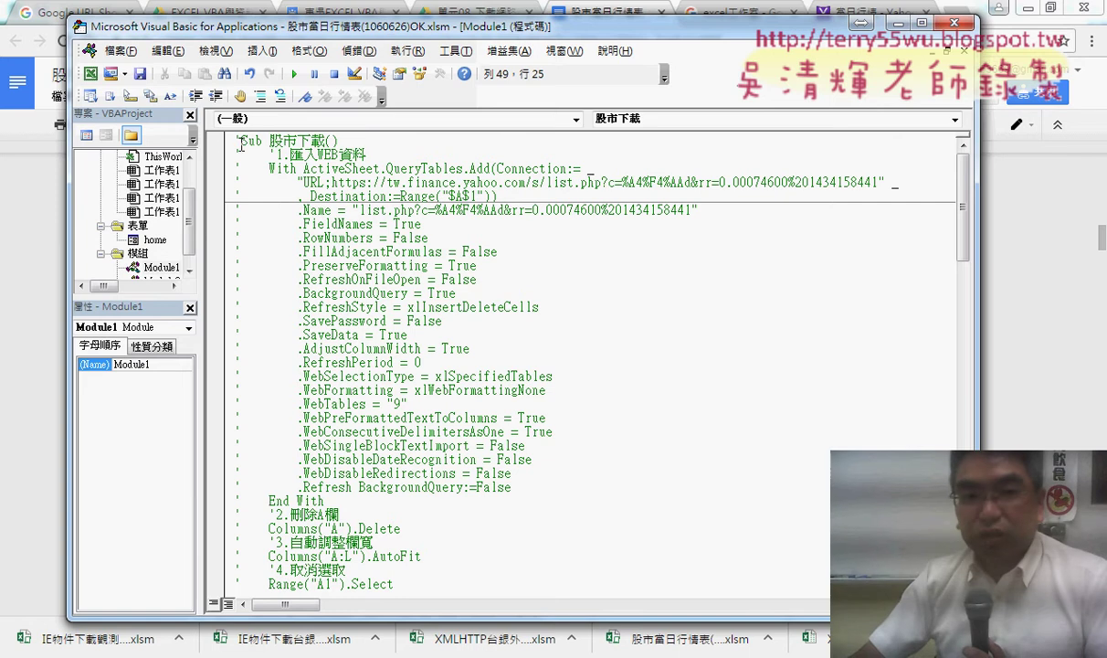
click(226, 139)
scroll(260, 377, down, 3)
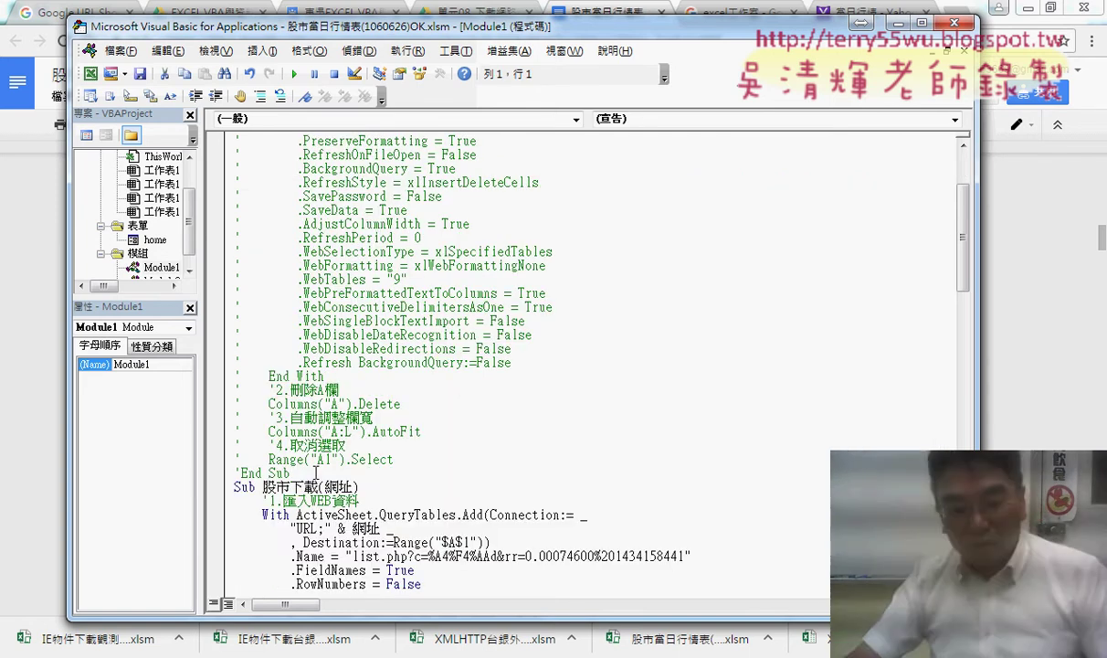
shift+click(322, 466)
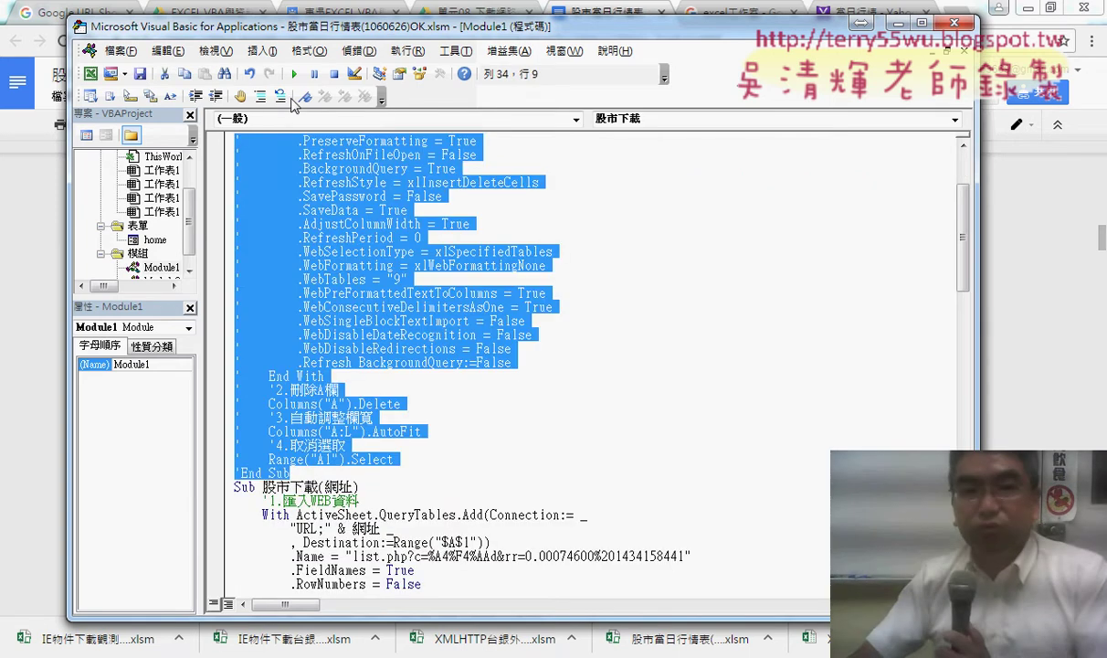
Hide and re-show the Edit toolbar, then shift the editor window slightly right
right_click(292, 97)
click(330, 170)
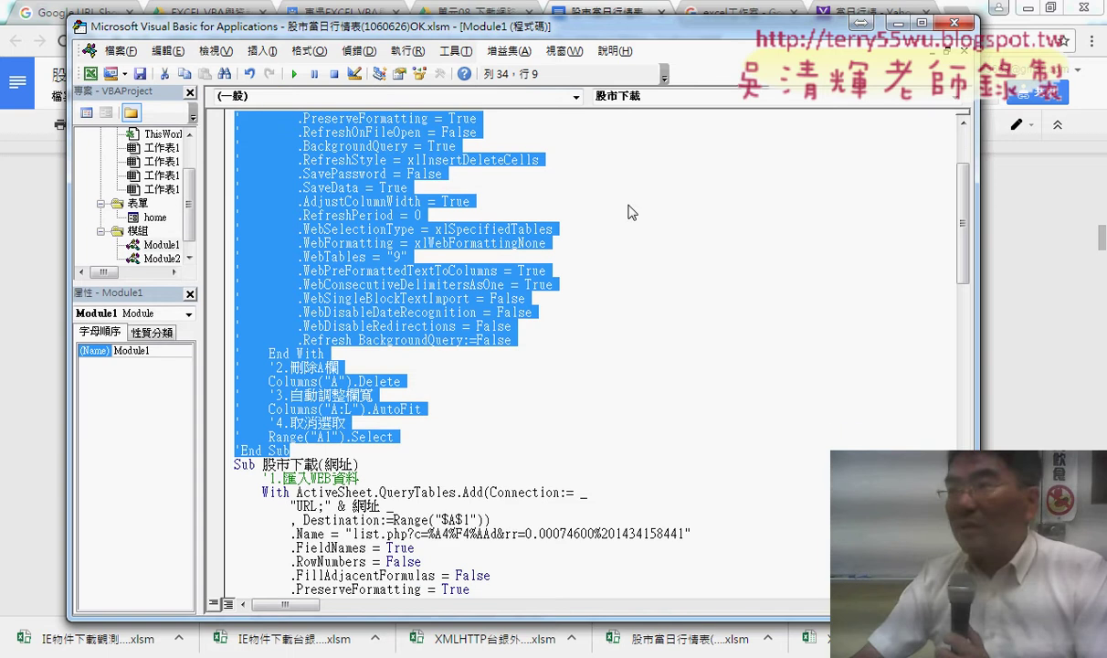
right_click(353, 81)
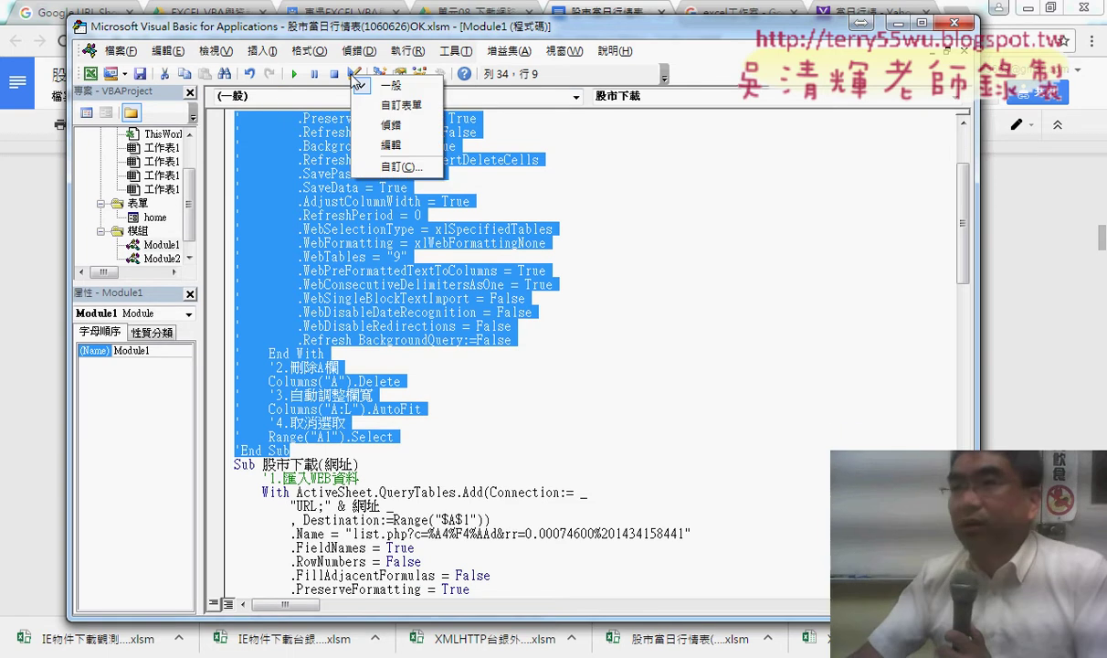
click(385, 144)
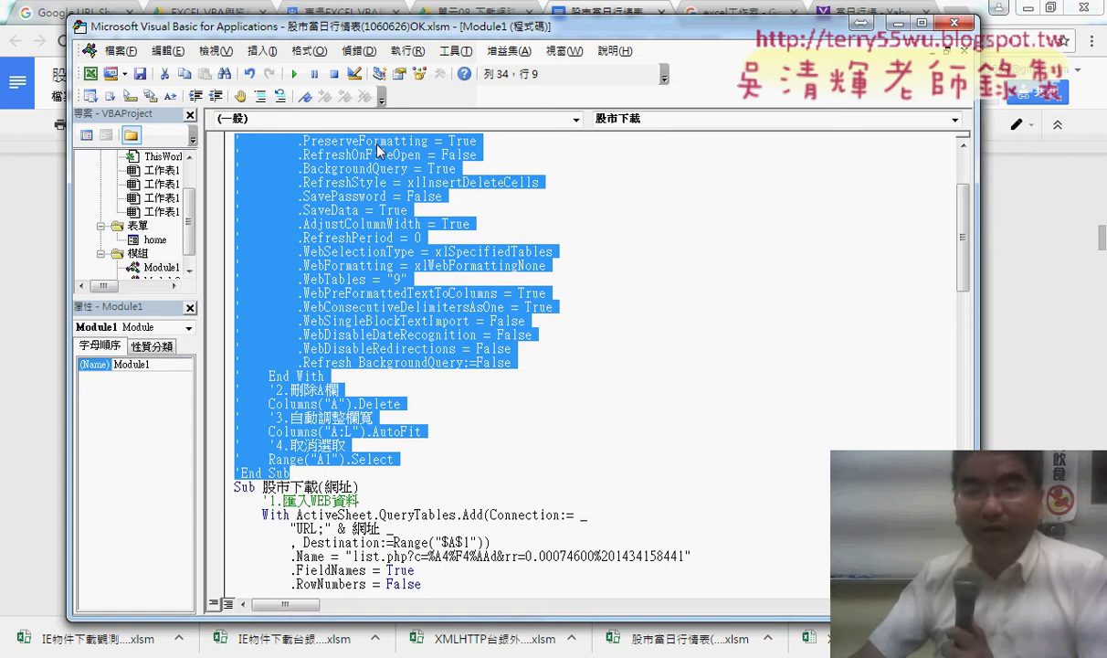
drag(381, 30, 448, 34)
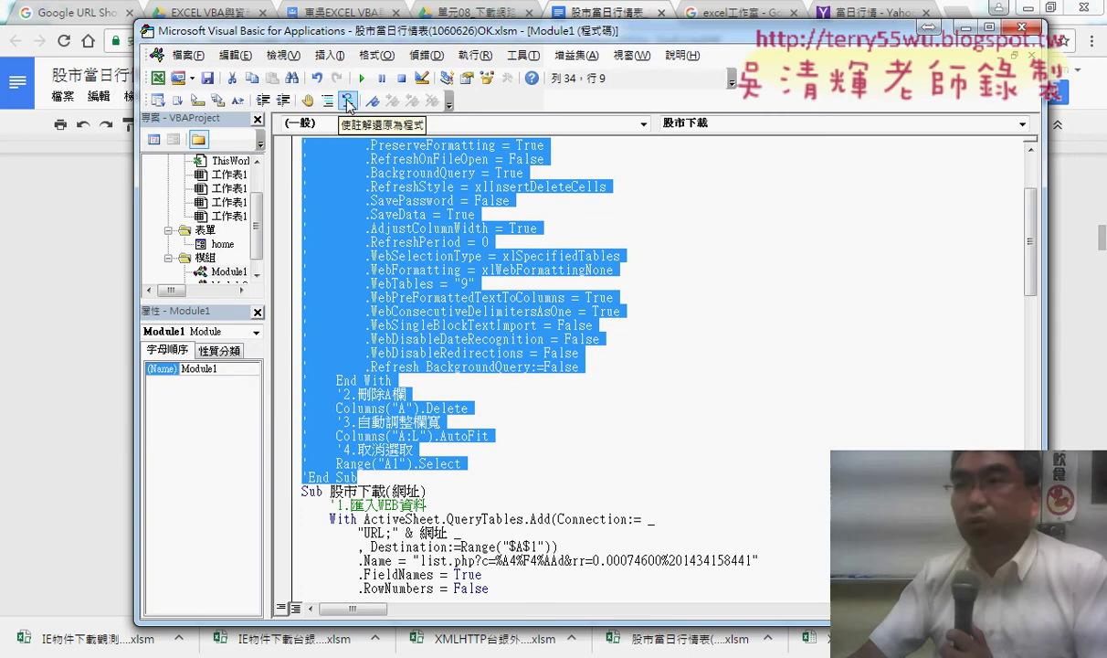
Uncomment the selected Sub 股市下載() with Uncomment Block and put the caret at its first line
click(347, 104)
scroll(379, 394, up, 3)
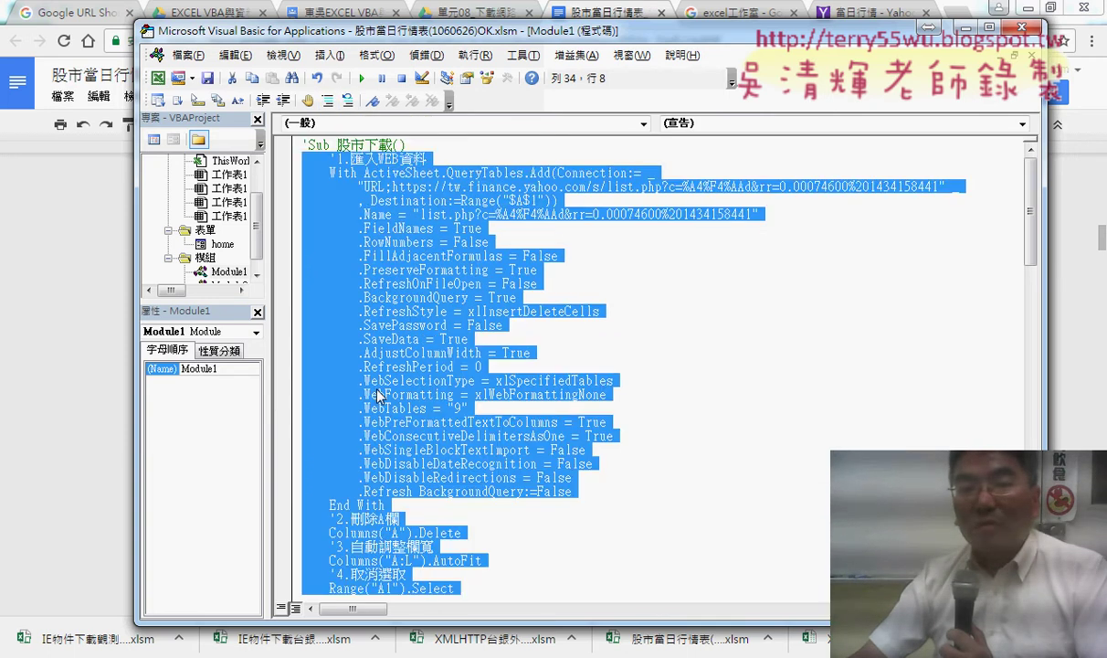
click(303, 143)
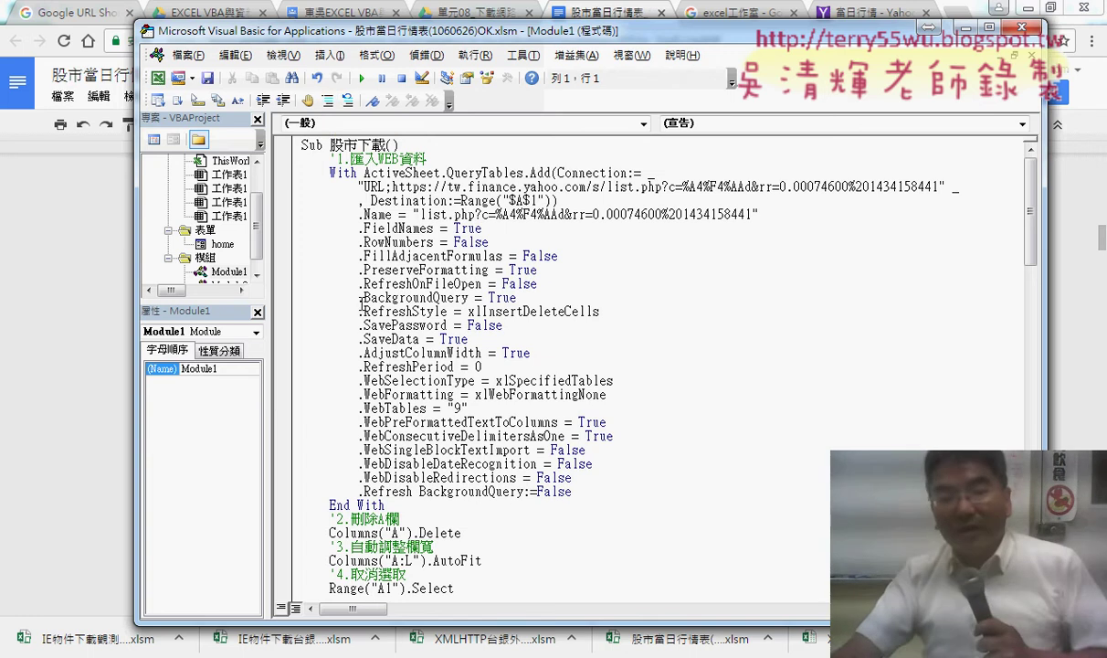
scroll(370, 407, down, 3)
scroll(330, 404, up, 3)
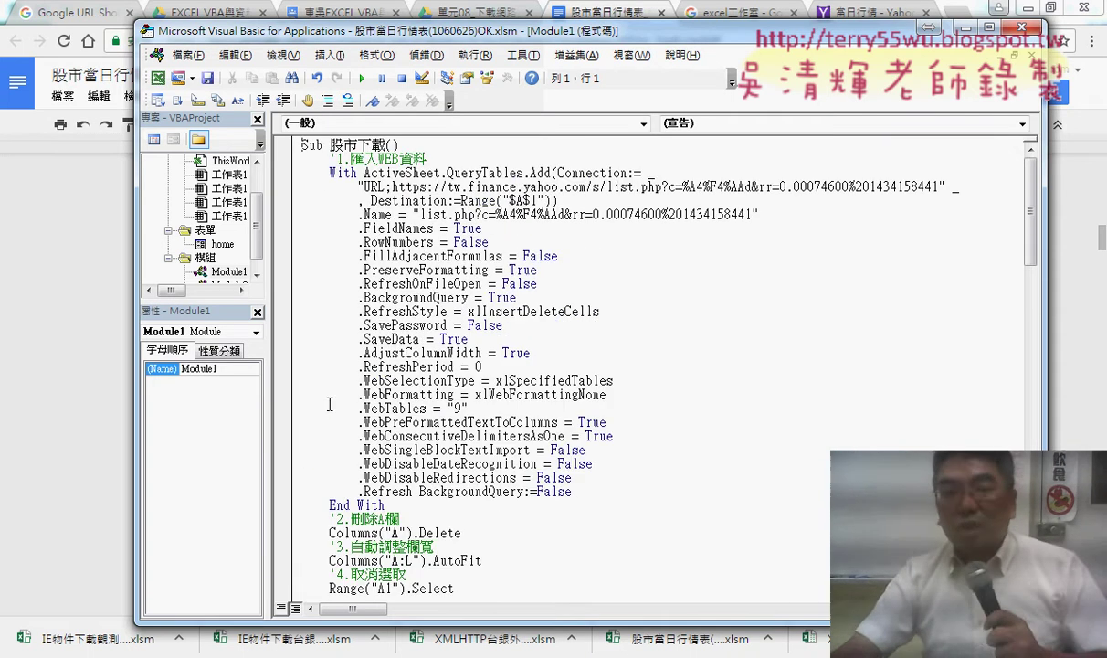
click(319, 187)
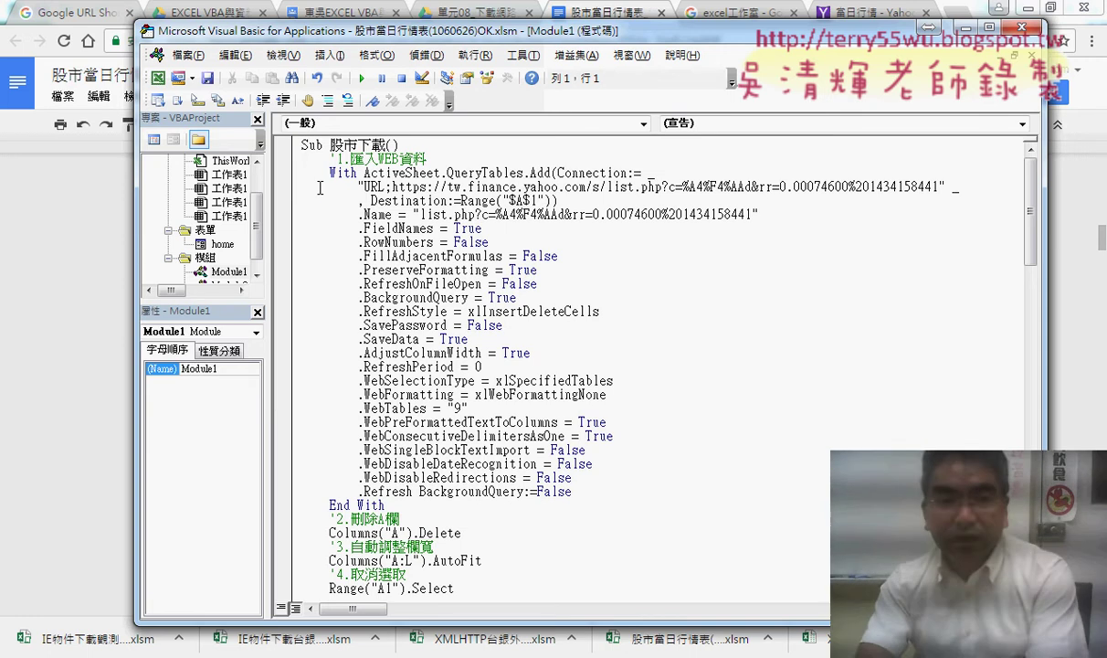
Add an apostrophe to the Sub, With, URL and Destination lines and the query properties through .WebFormatting
text(')
key(Left)
key(Down)
text(')
key(Left)
key(Down)
key(apostrophe)
key(Left)
key(Down)
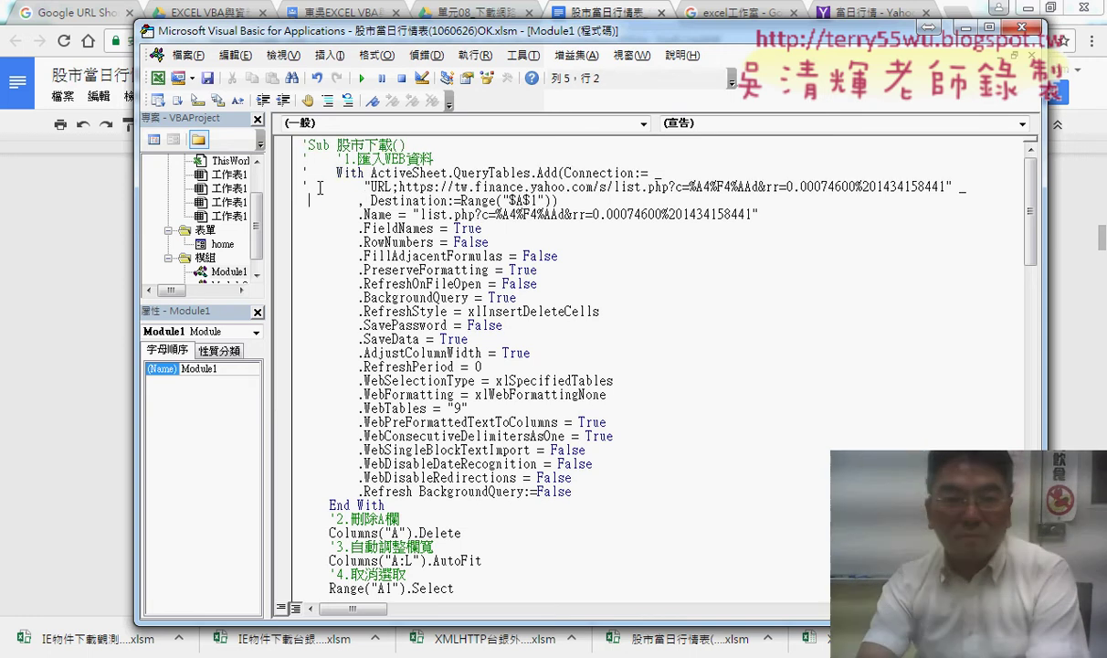
key(apostrophe)
key(Left)
key(Down)
key(apostrophe)
key(Left)
key(Down)
key(apostrophe)
key(Left)
key(Down)
text(')
key(Left)
key(Down)
text(')
key(Left)
key(Down)
text(')
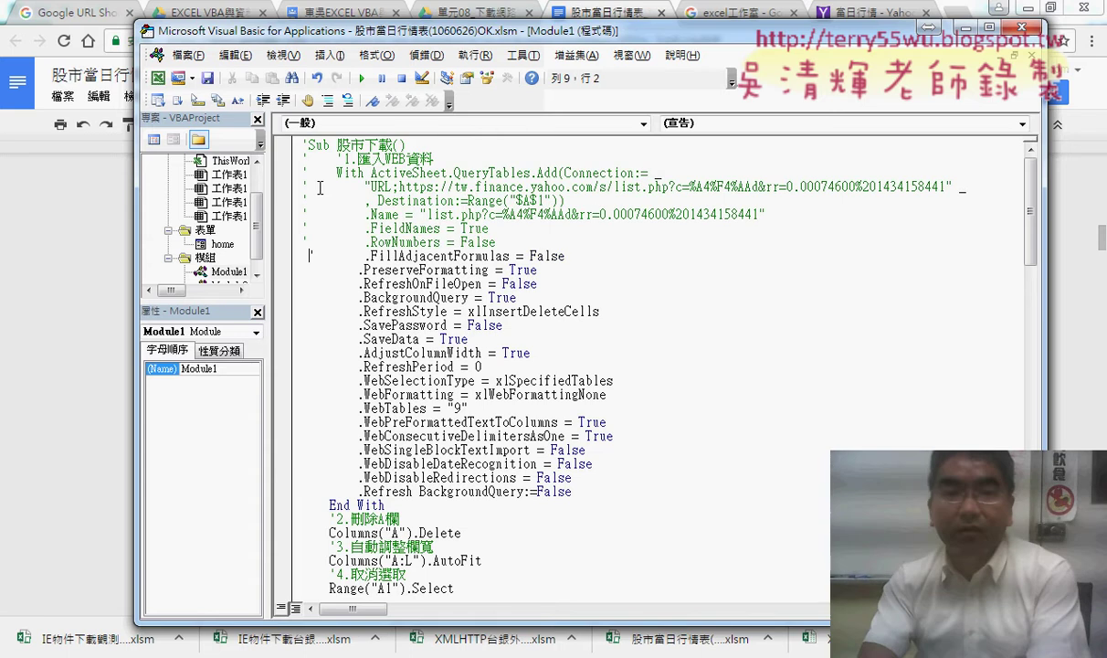
key(Left)
key(Down)
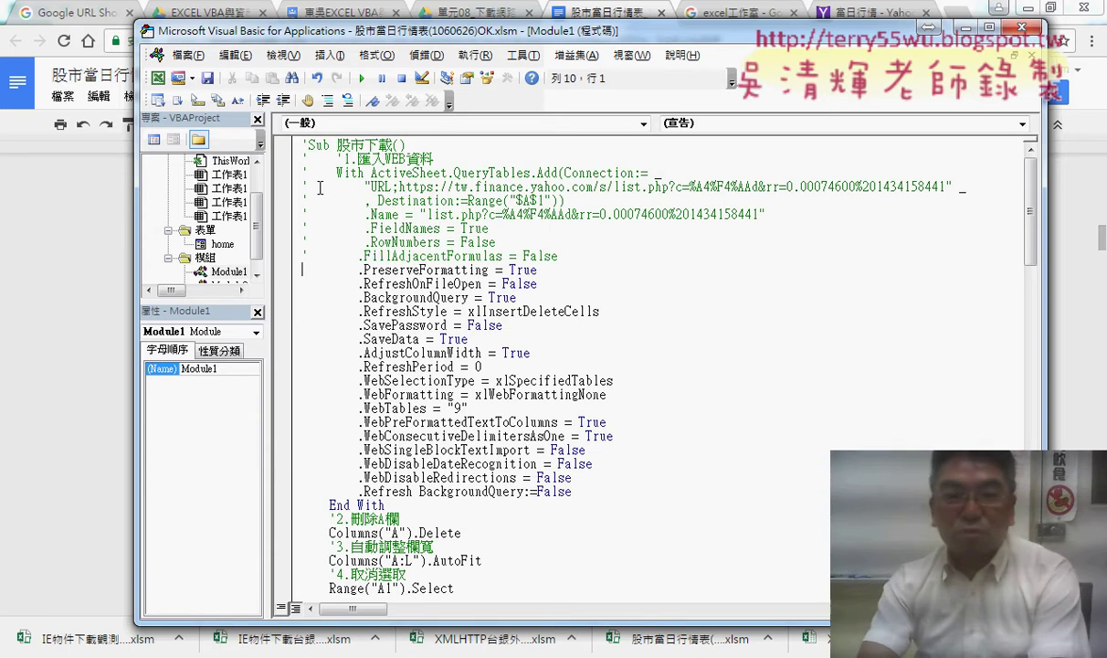
text(')
key(Left)
key(Down)
text(')
key(Left)
key(Down)
text(')
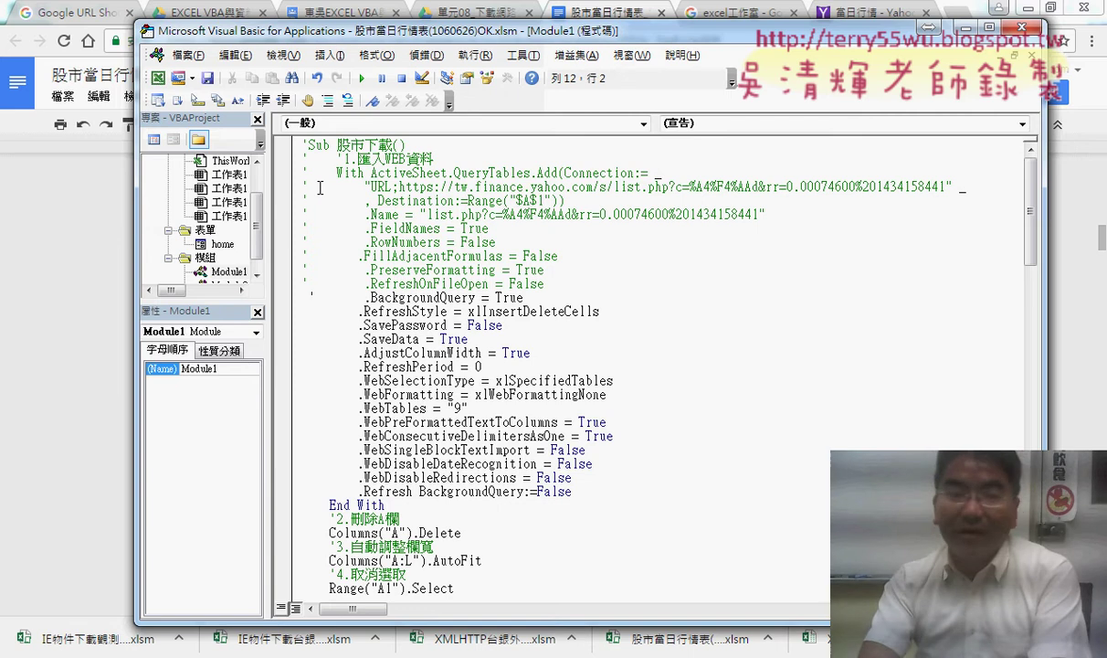
key(Left)
key(Down)
text(')
key(Left)
key(Down)
text(')
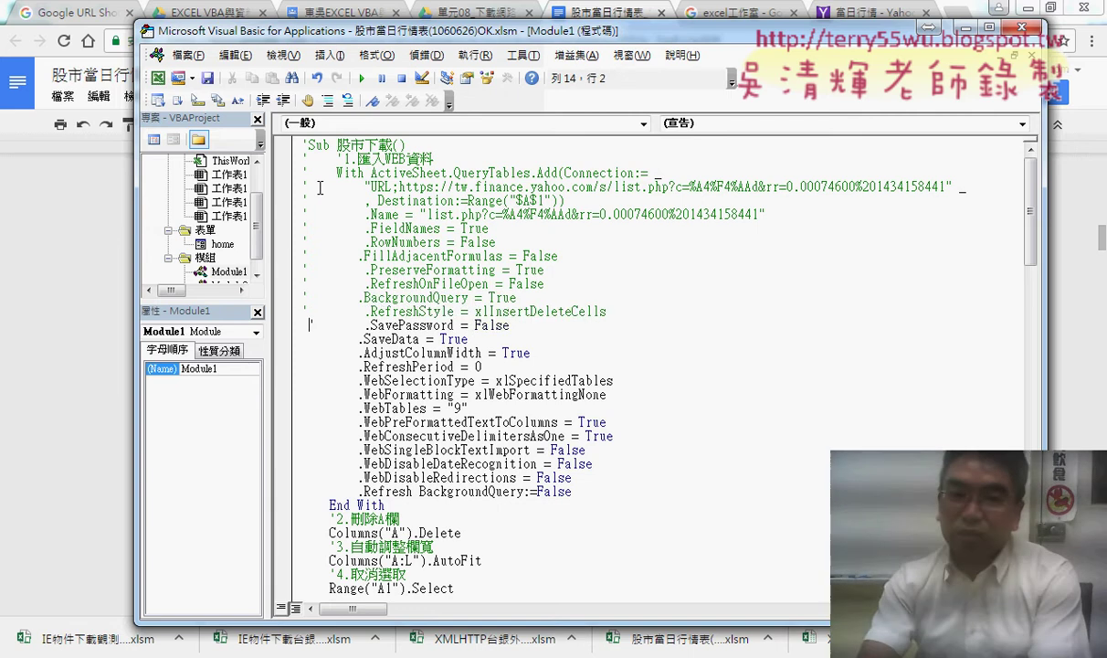
key(Left)
key(Down)
text(')
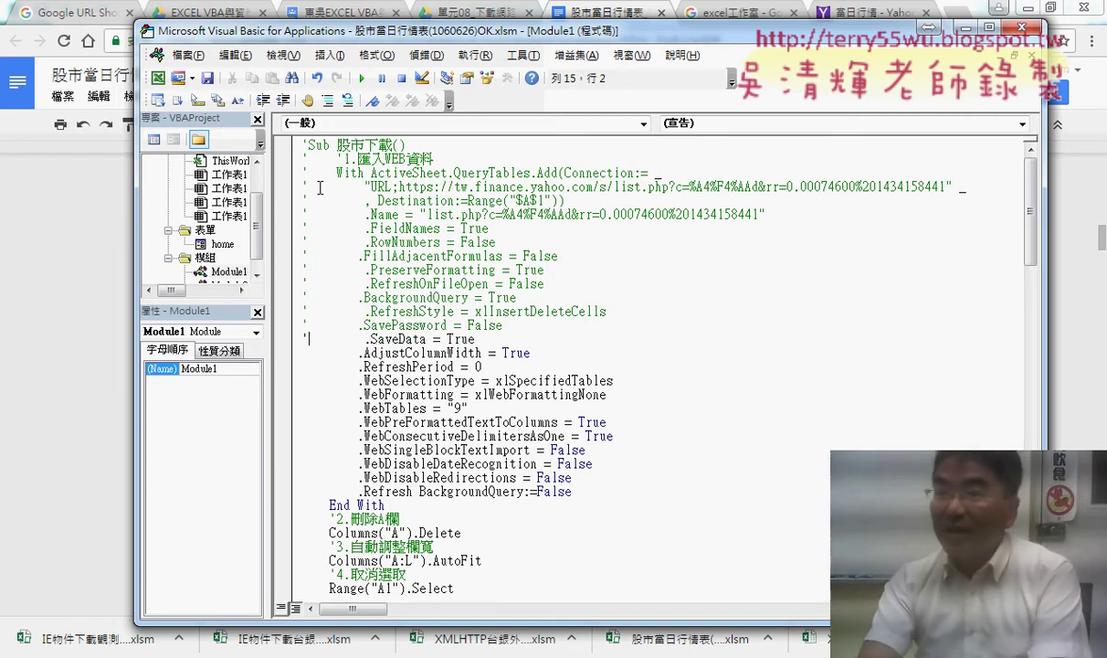
key(Left)
key(Down)
text(')
key(Left)
key(Down)
text(')
key(Left)
key(Down)
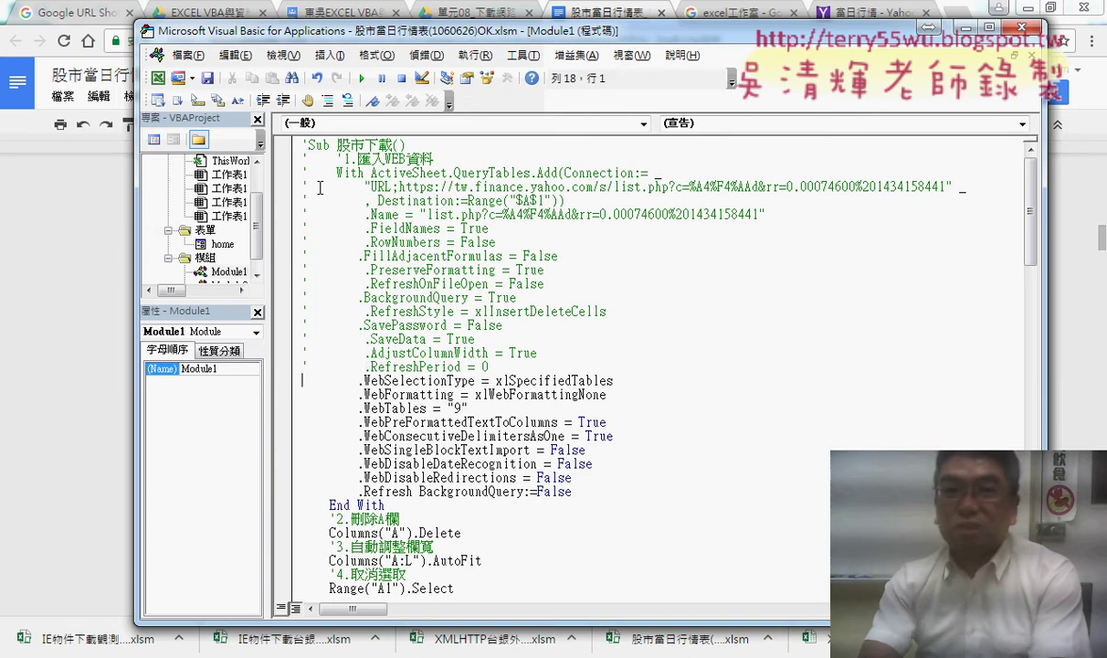
text(')
key(Left)
key(Down)
text(')
key(Left)
key(Down)
text(')
Comment out the remaining .Web* properties, .Refresh BackgroundQuery, End With and End Sub the same way
key(Left)
key(Down)
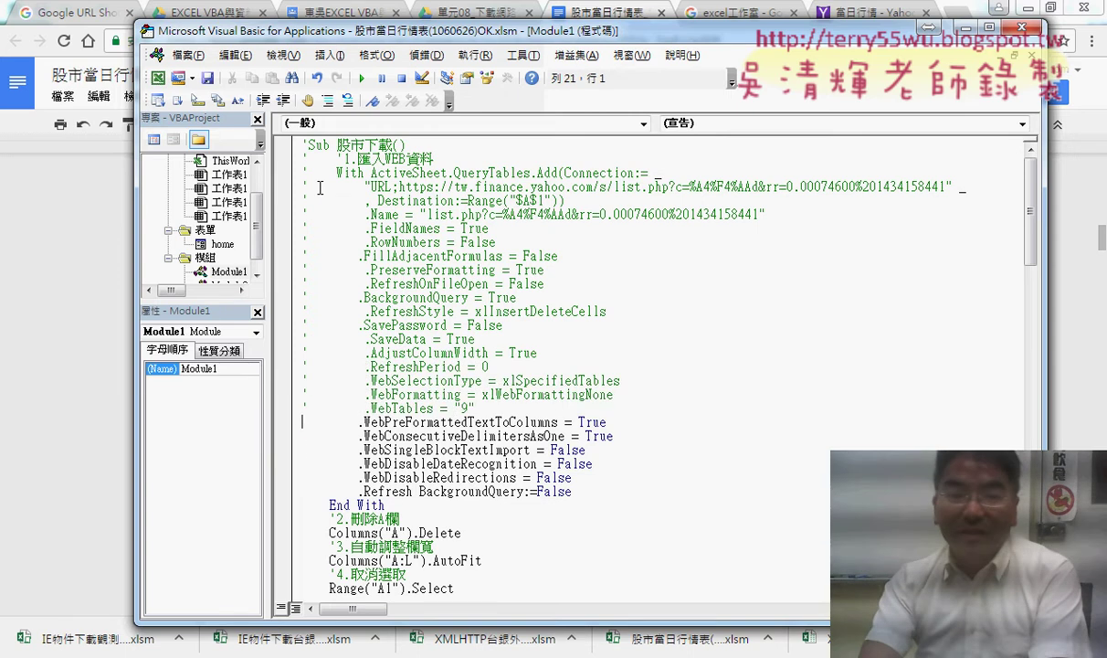
key(apostrophe)
key(Left)
key(Down)
key(apostrophe)
key(Left)
key(Down)
key(apostrophe)
key(Left)
key(Down)
key(apostrophe)
key(Down)
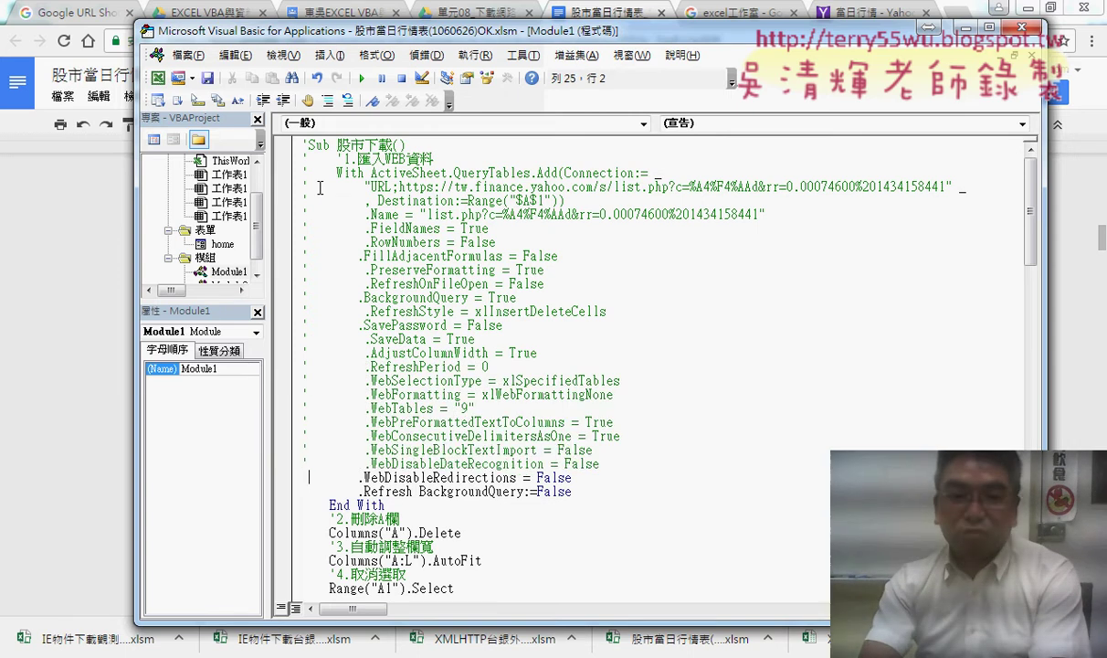
key(apostrophe)
key(Left)
key(Down)
key(apostrophe)
key(Left)
key(Down)
text(')
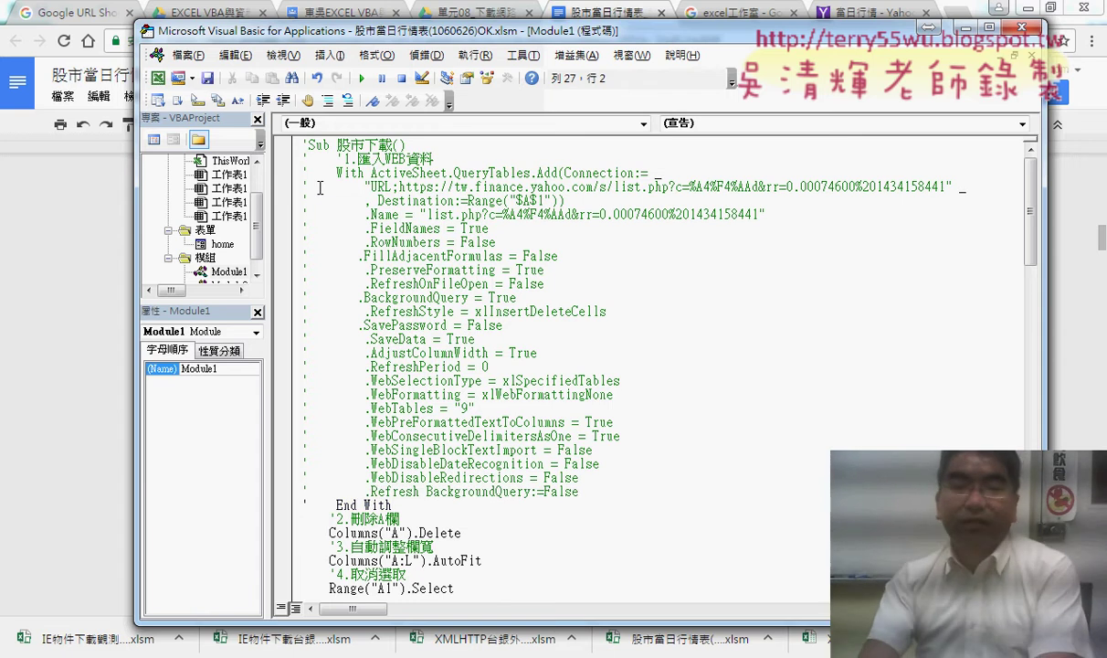
key(Left)
key(Down)
text(')
key(Left)
key(Down)
text(')
key(Left)
key(Down)
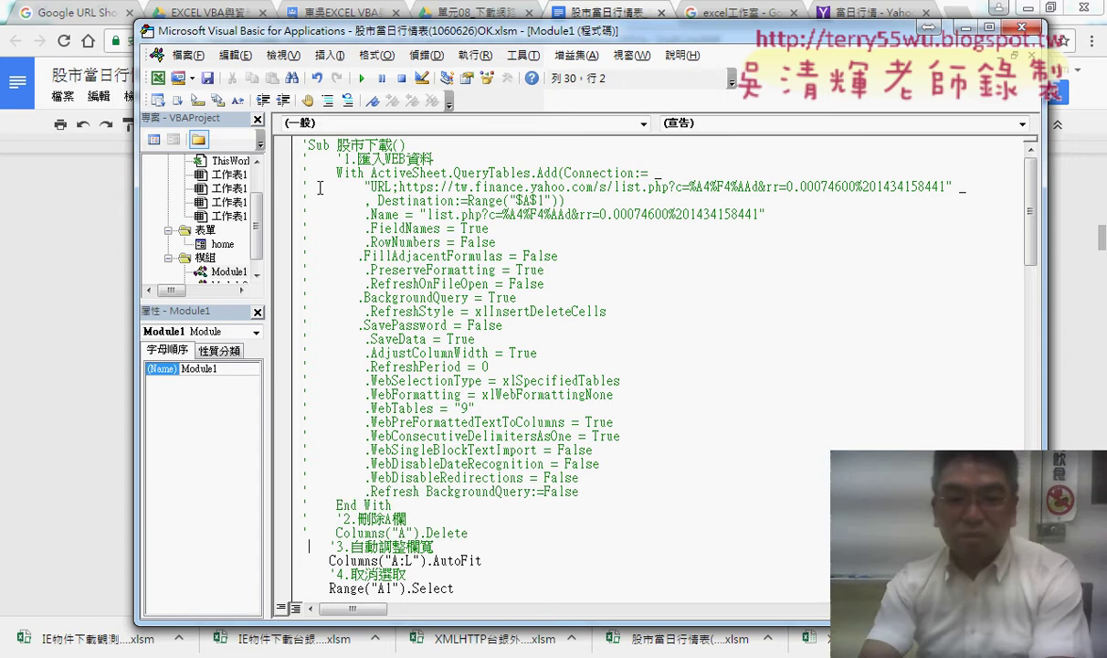
key(Left)
key(Down)
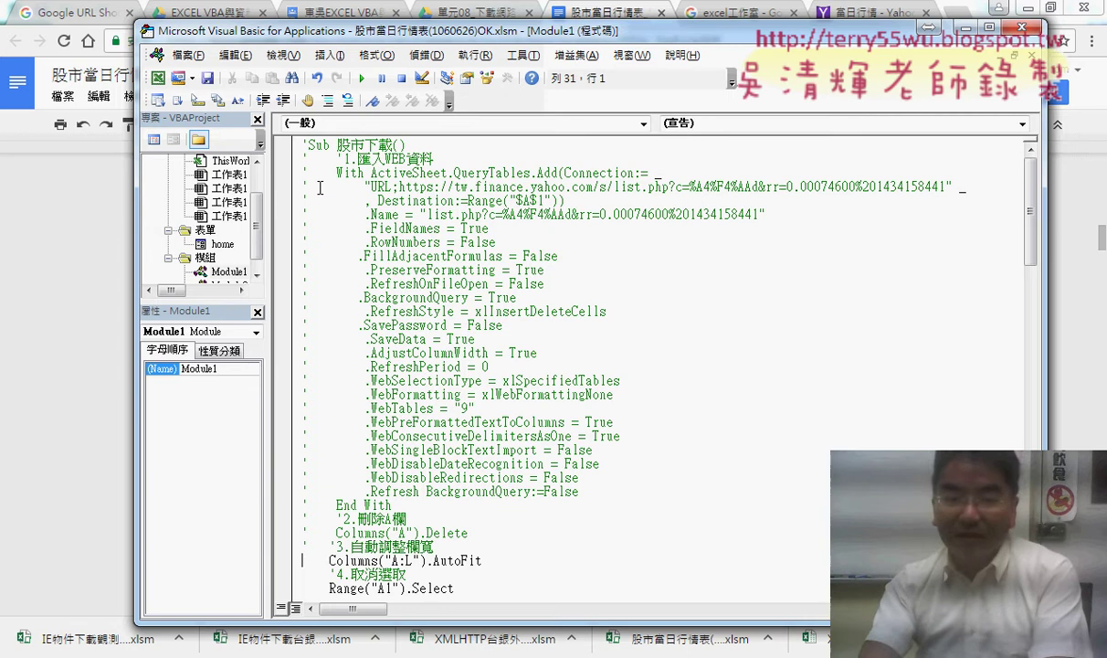
text(')
key(Left)
key(Down)
text(')
key(Left)
key(Down)
text(')
key(Left)
key(Down)
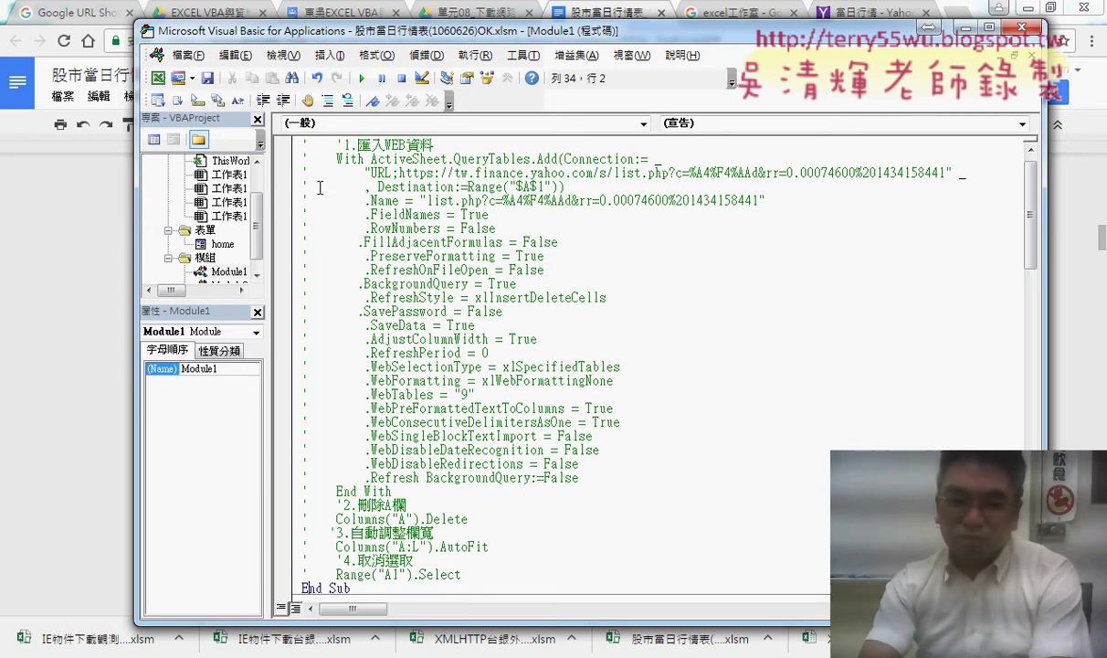
text(')
key(Left)
key(Down)
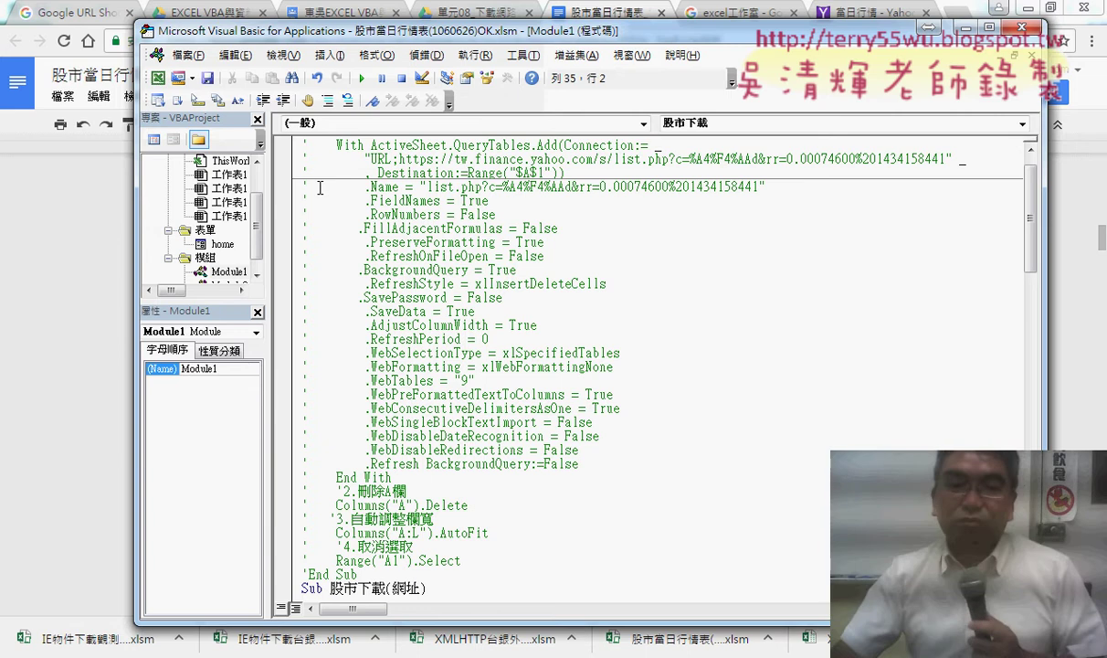
Drag-select the old Sub 股市下載() lines and uncomment them again with Uncomment Block
scroll(319, 187, up, 1)
scroll(385, 534, down, 1)
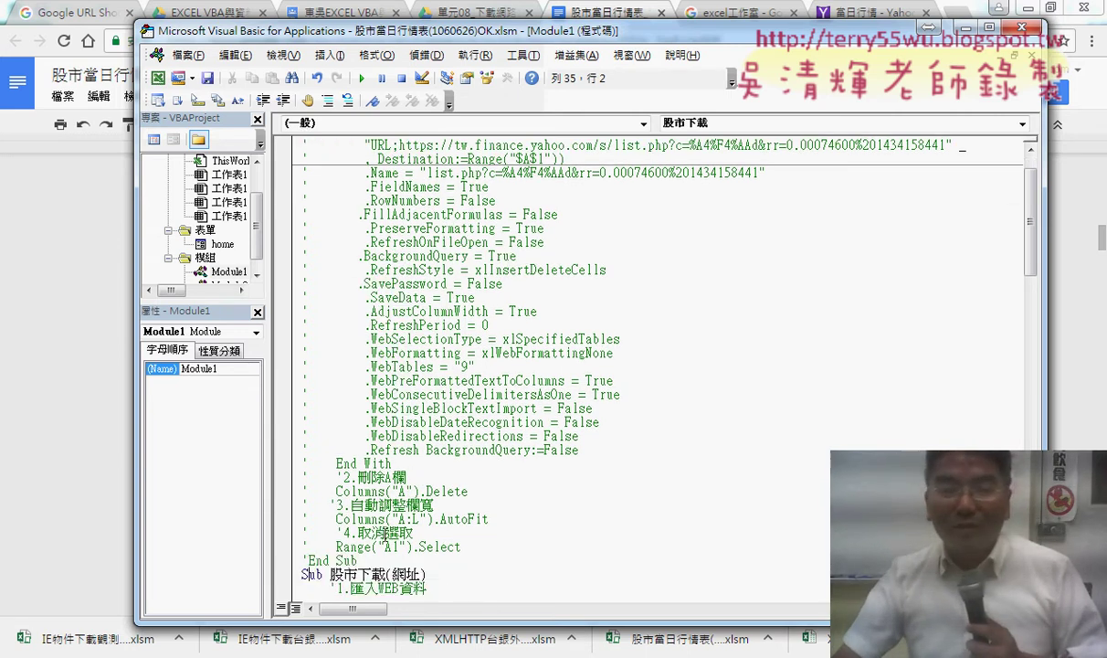
scroll(307, 574, down, 2)
drag(303, 491, 371, 125)
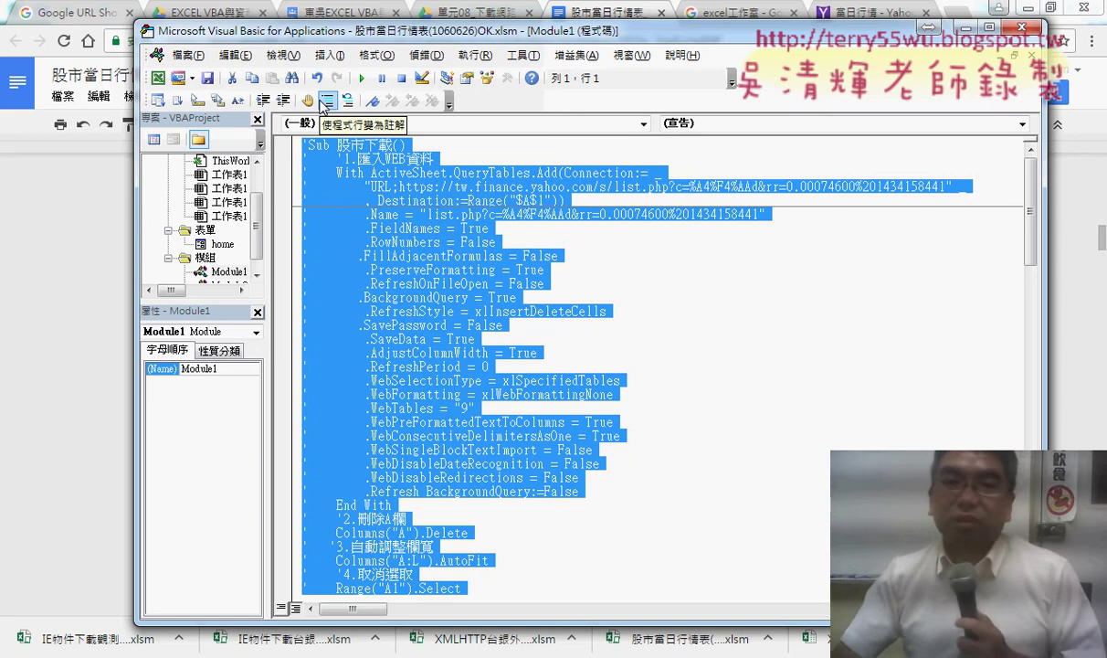
click(347, 101)
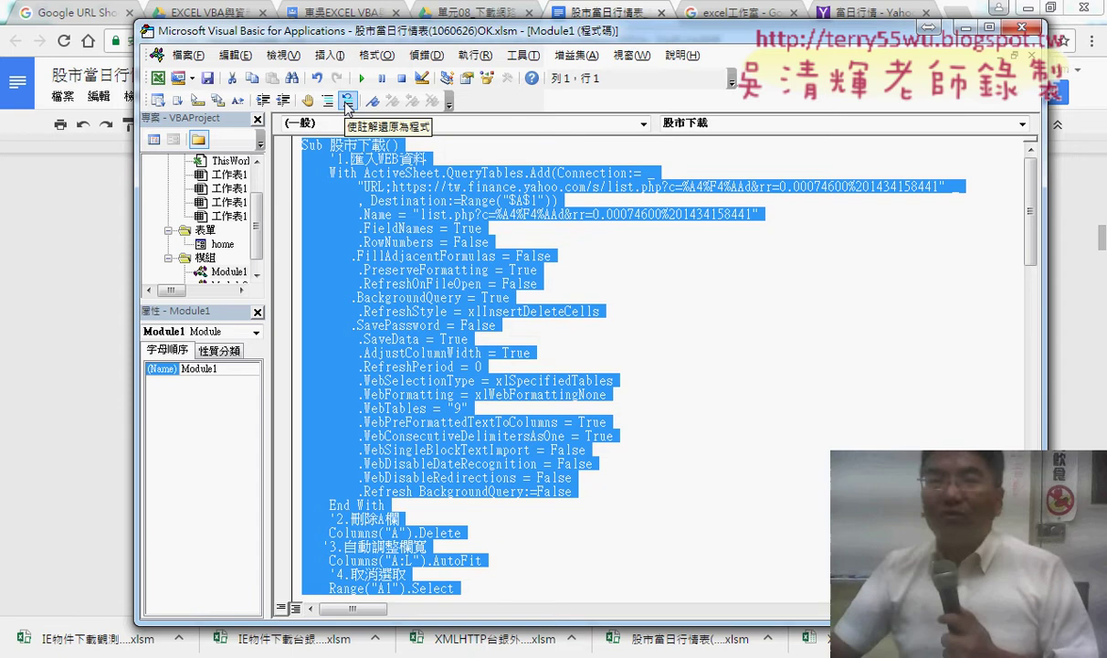
right_click(387, 91)
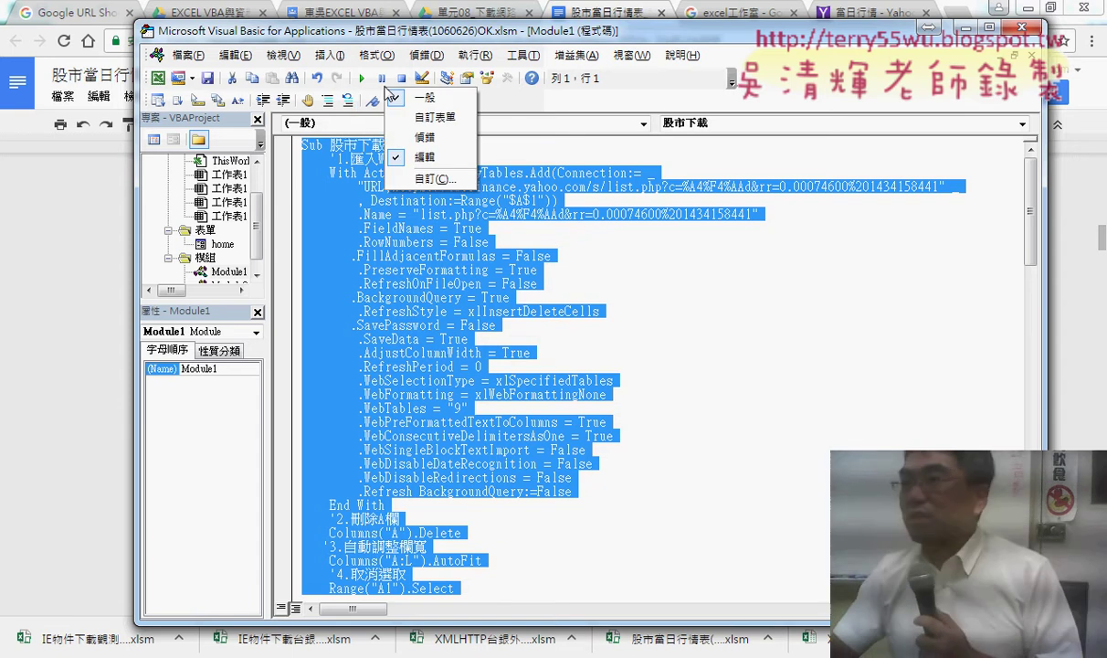
Show the 自訂表單 (UserForm) and 偵錯 (Debug) toolbars and dock both in the top toolbar row
click(427, 117)
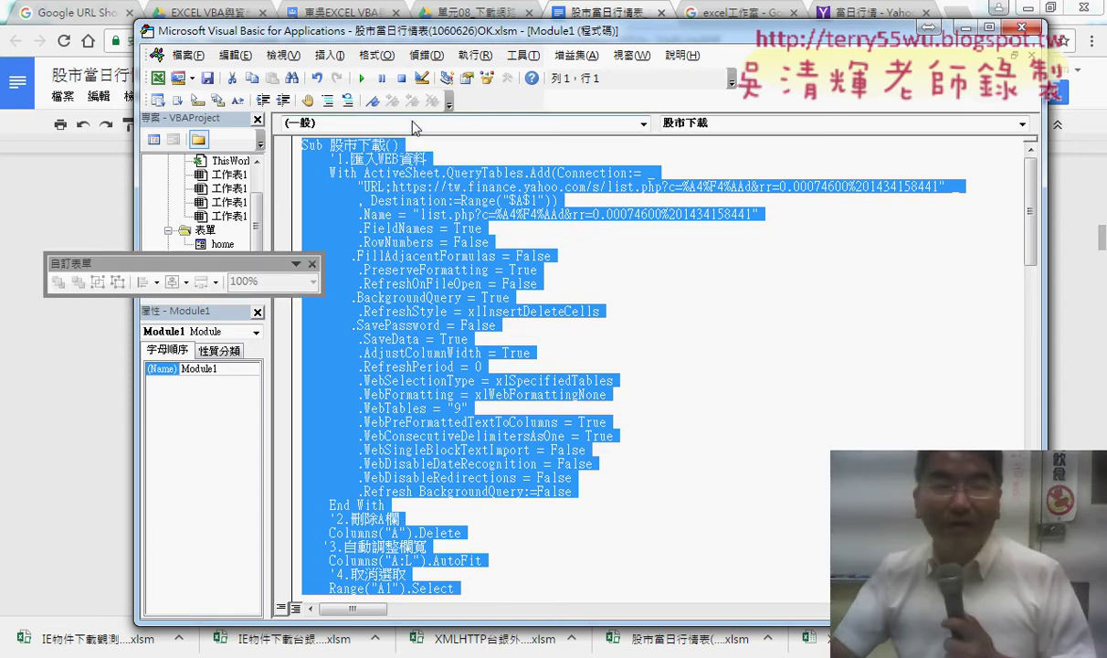
drag(173, 263, 594, 102)
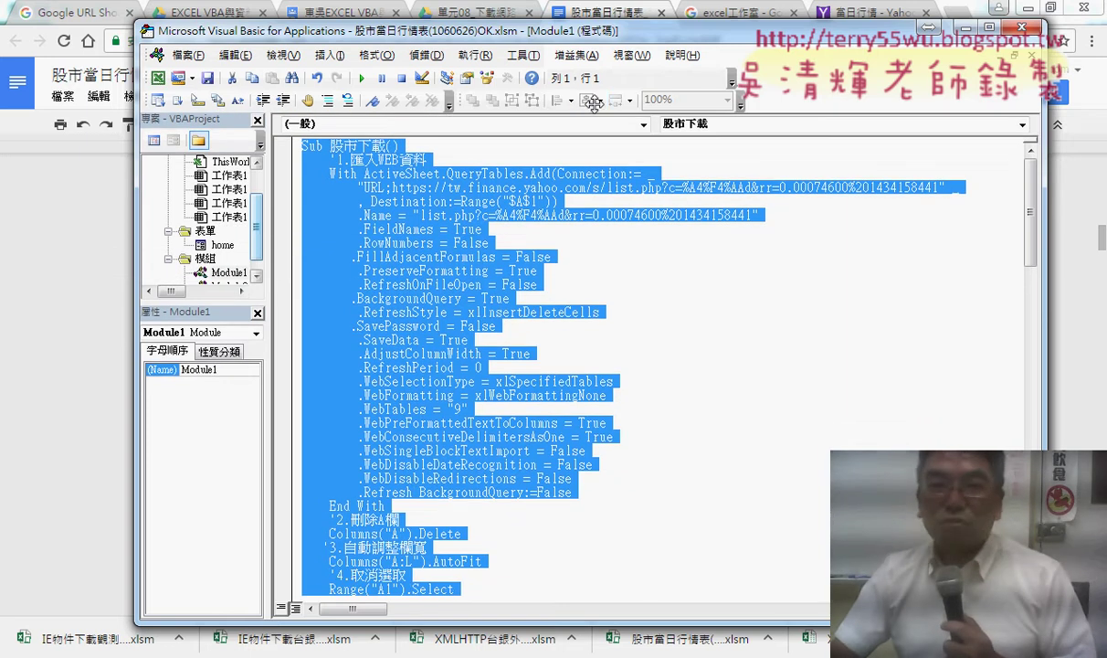
right_click(430, 93)
click(461, 144)
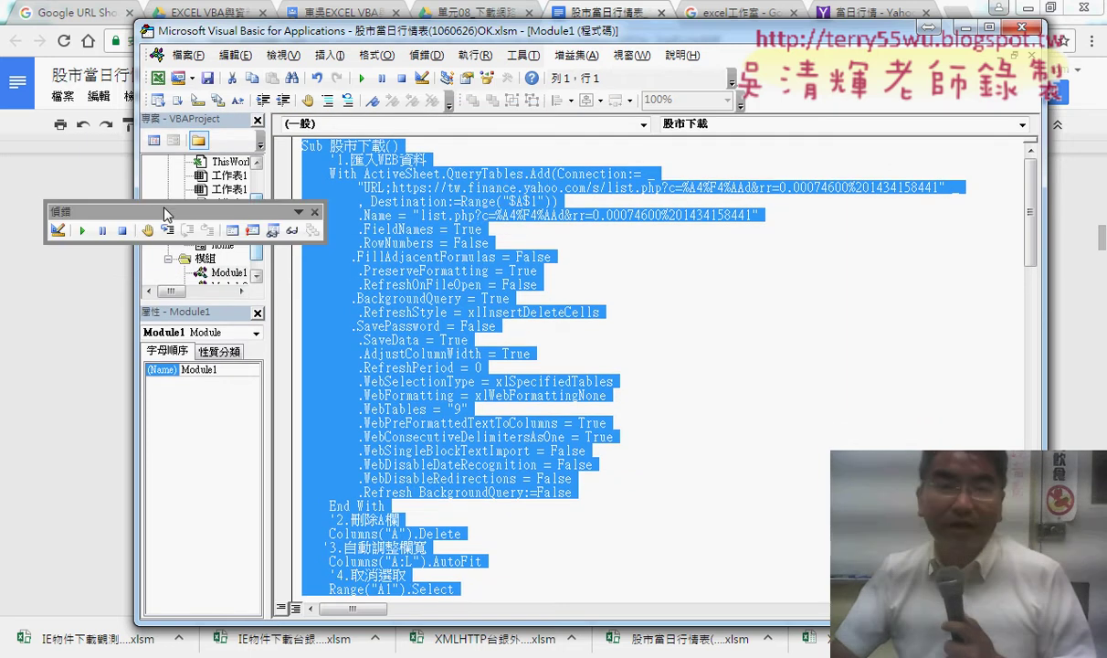
drag(164, 213, 809, 112)
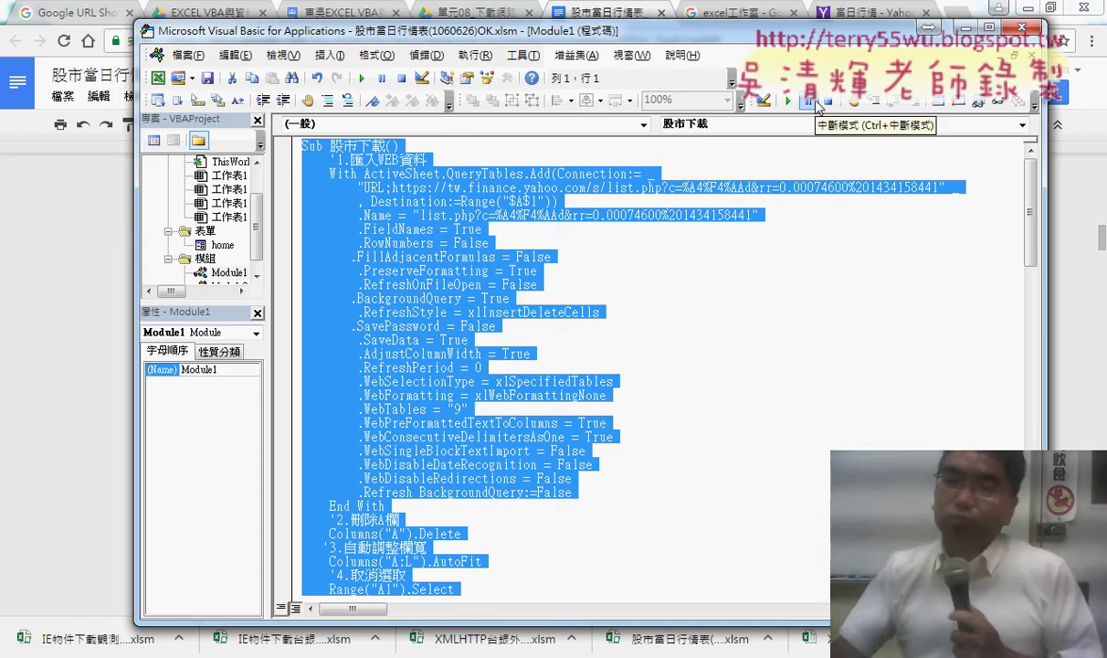
Hide the 偵錯 (Debug) toolbar again and clear the selection in the macro code
right_click(582, 80)
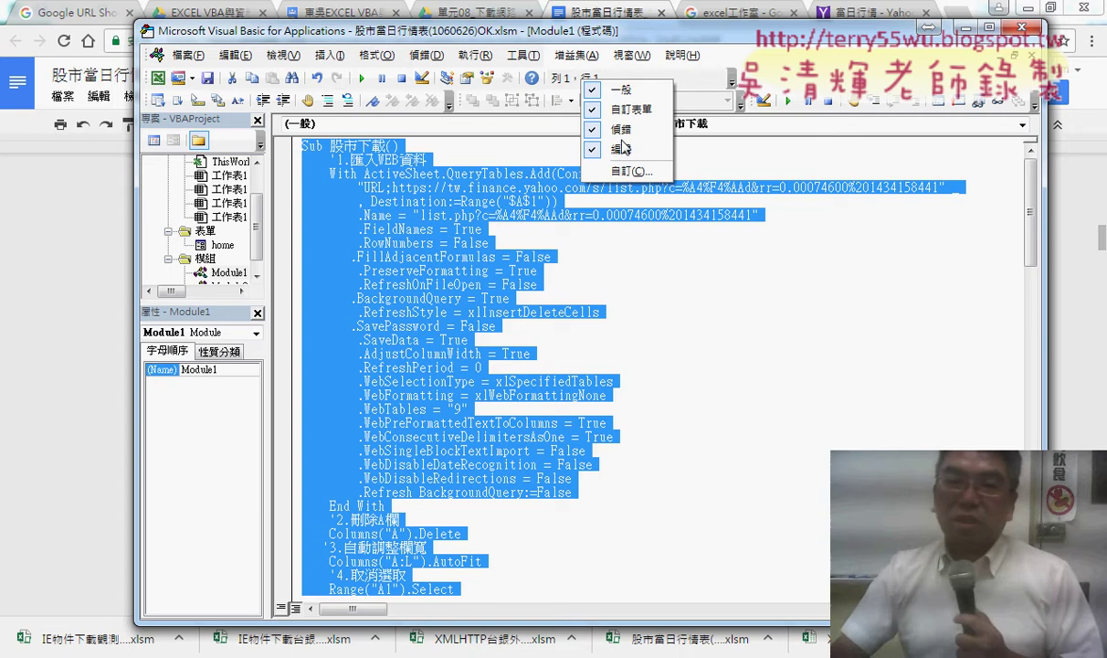
click(621, 129)
right_click(366, 103)
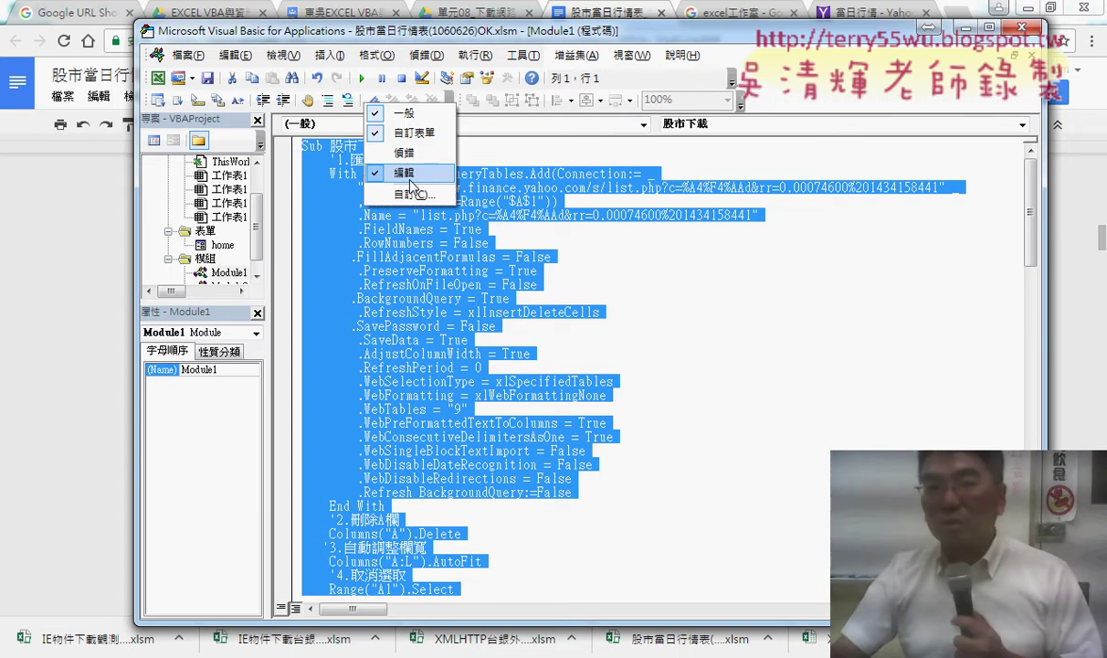
click(596, 265)
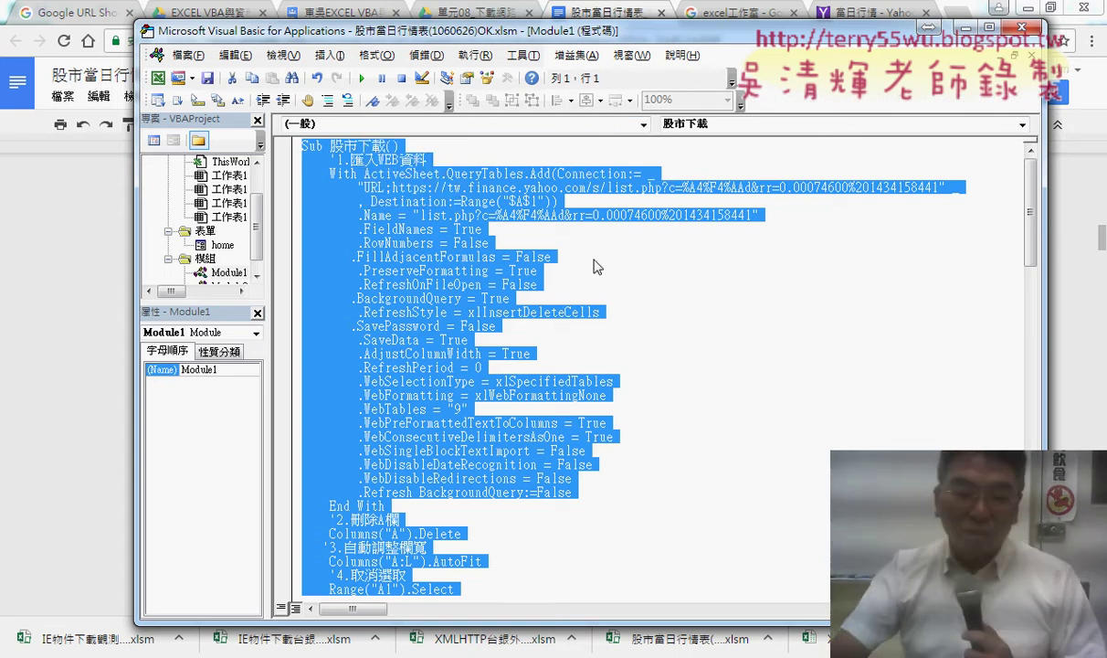
click(595, 256)
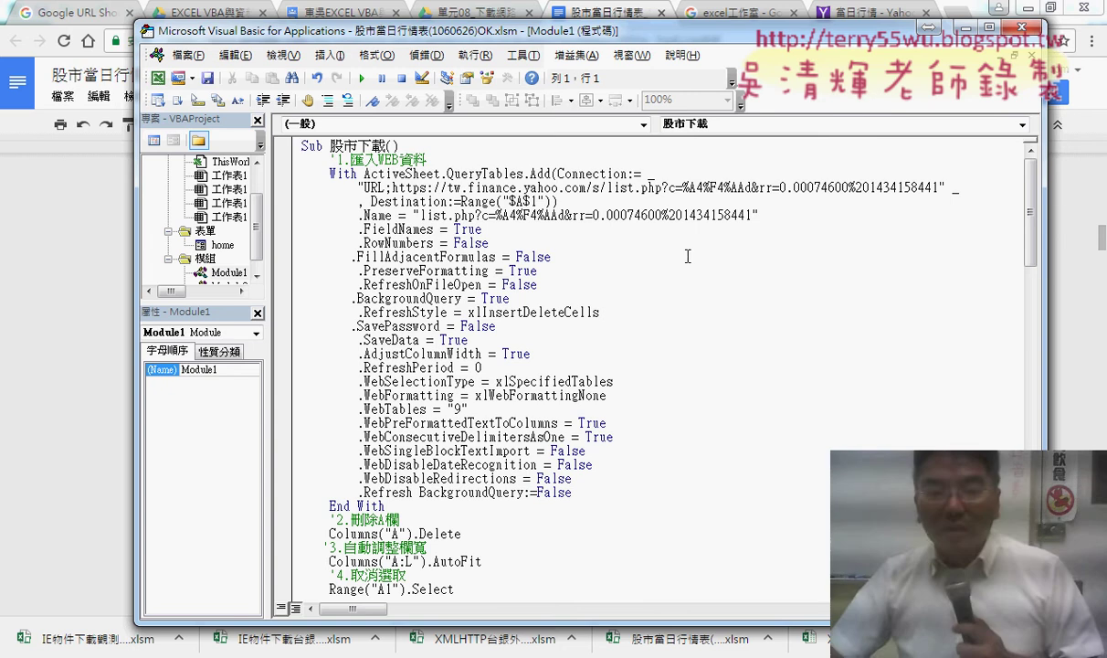
Switch to the Google Docs notes and scroll from the top down through section 5
click(174, 539)
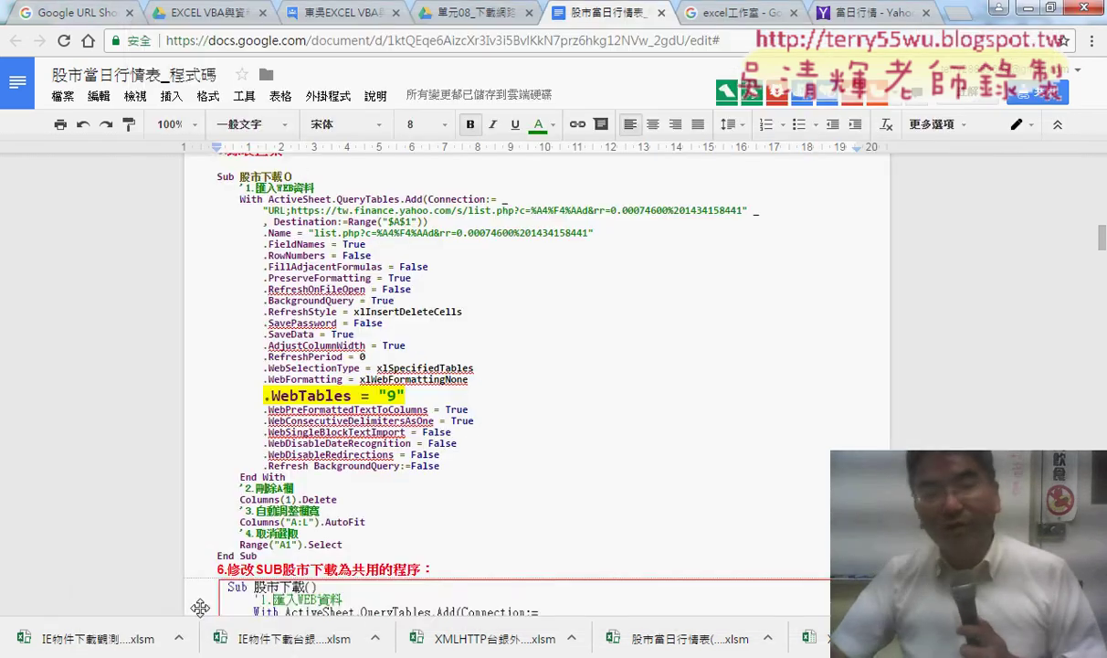
scroll(353, 304, up, 2)
scroll(376, 306, up, 1)
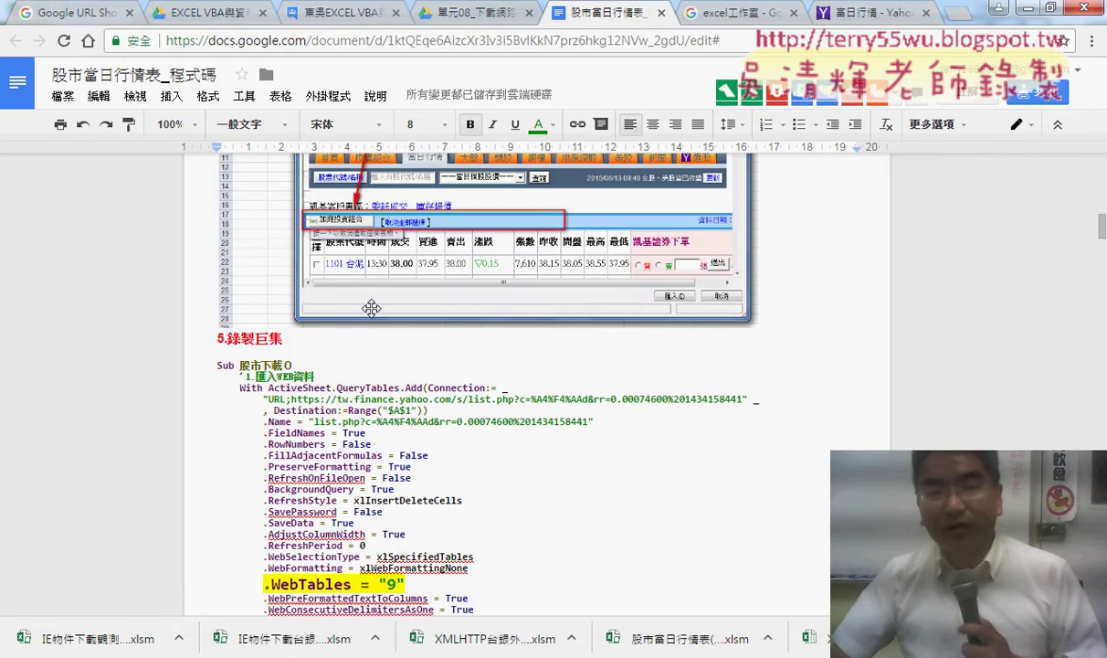
scroll(376, 306, up, 5)
scroll(375, 307, up, 5)
scroll(371, 309, up, 3)
scroll(371, 308, up, 2)
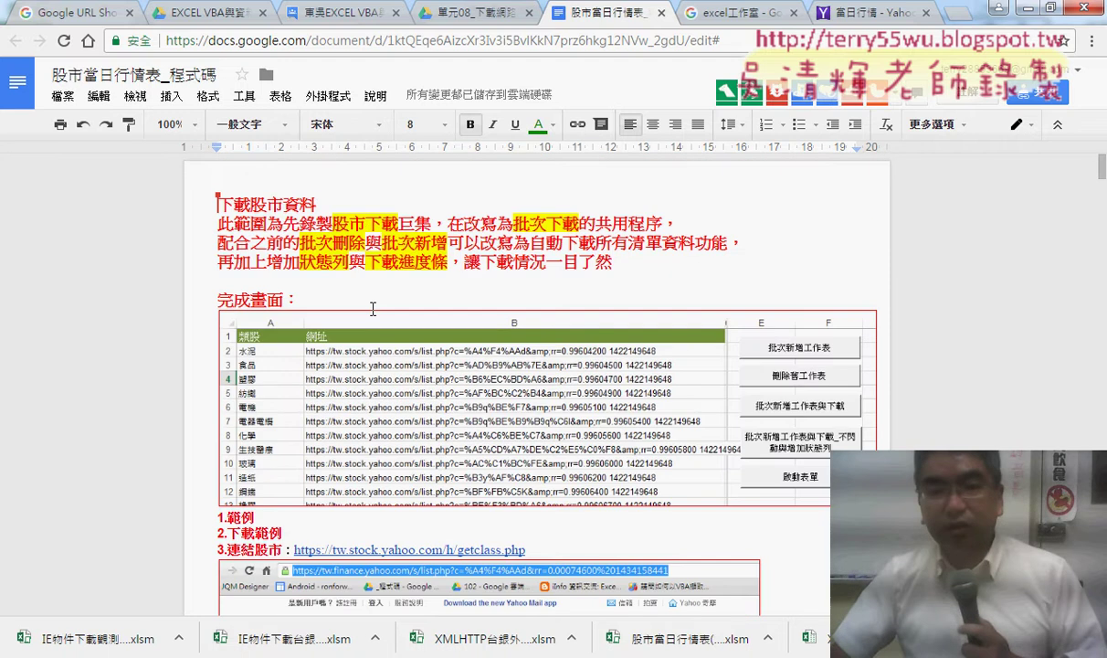
scroll(395, 314, down, 3)
scroll(396, 315, up, 1)
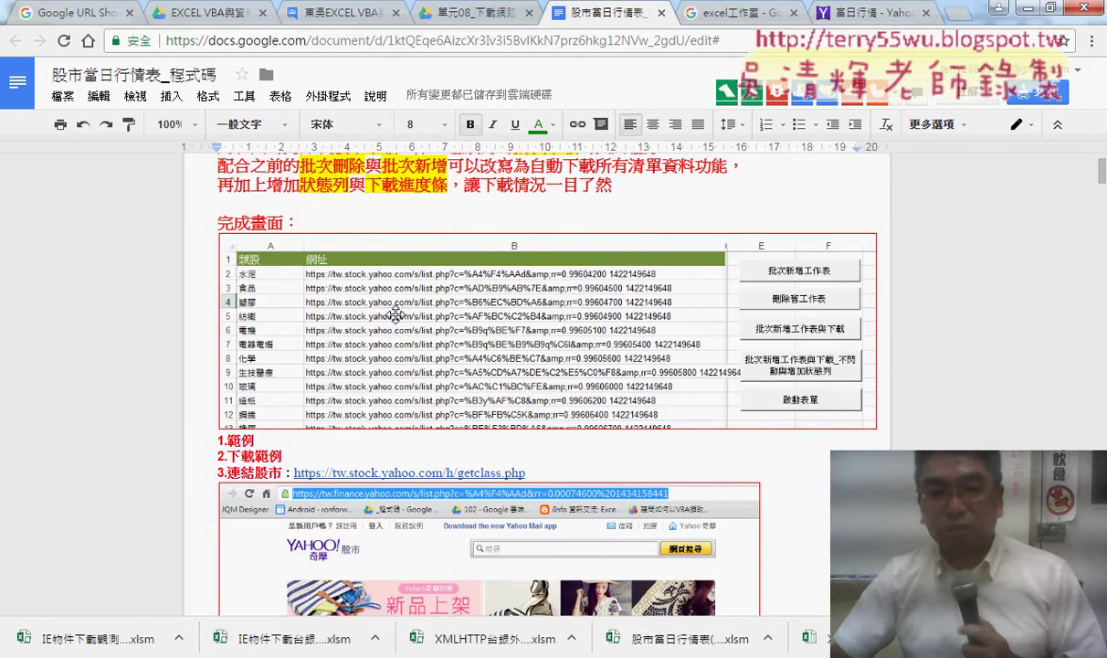
scroll(395, 314, down, 2)
scroll(396, 314, down, 3)
scroll(395, 314, down, 5)
scroll(396, 314, down, 3)
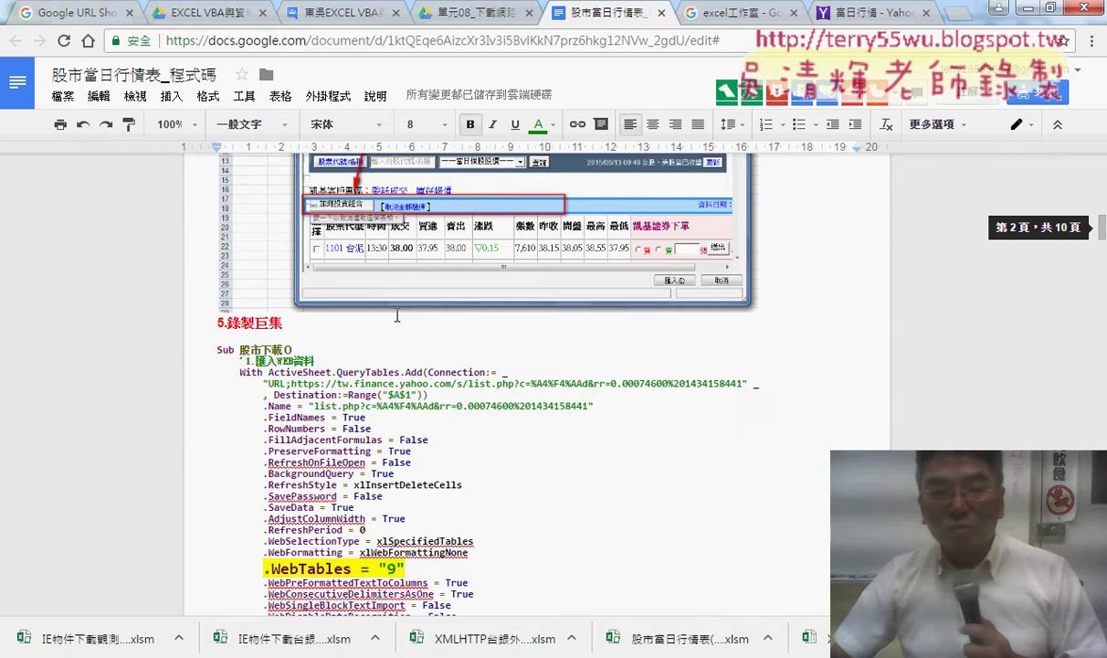
scroll(294, 347, up, 1)
scroll(294, 348, down, 3)
scroll(345, 343, up, 2)
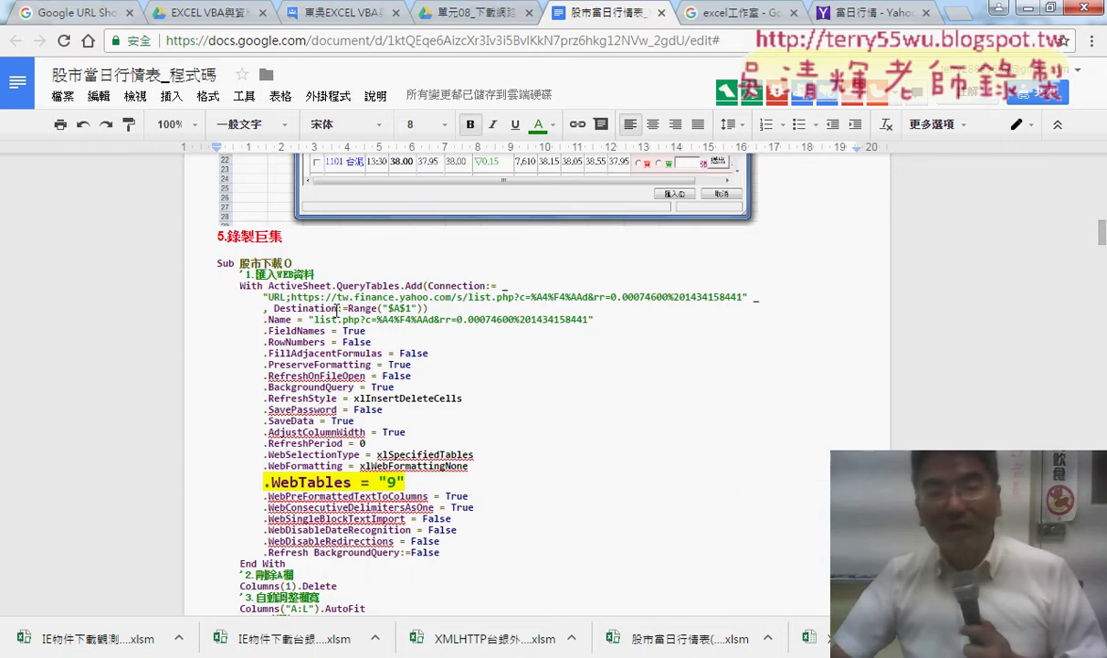
Mark the parentheses after Sub 股市下載 and select section 6's code screenshot
drag(302, 262, 283, 260)
scroll(308, 265, down, 2)
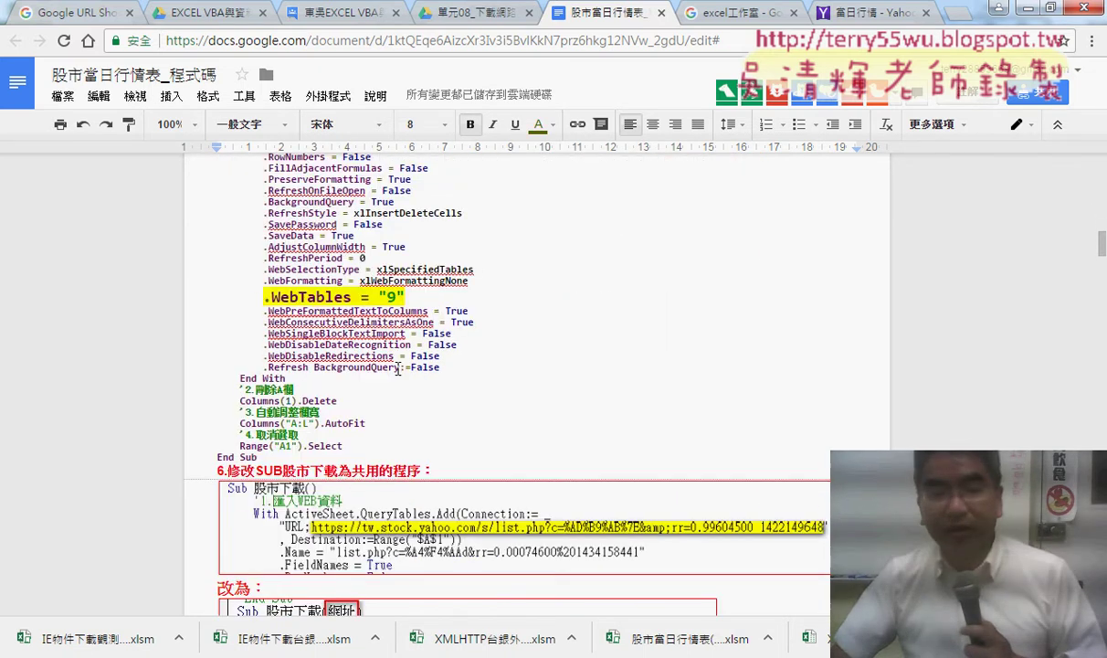
scroll(308, 265, down, 3)
click(487, 289)
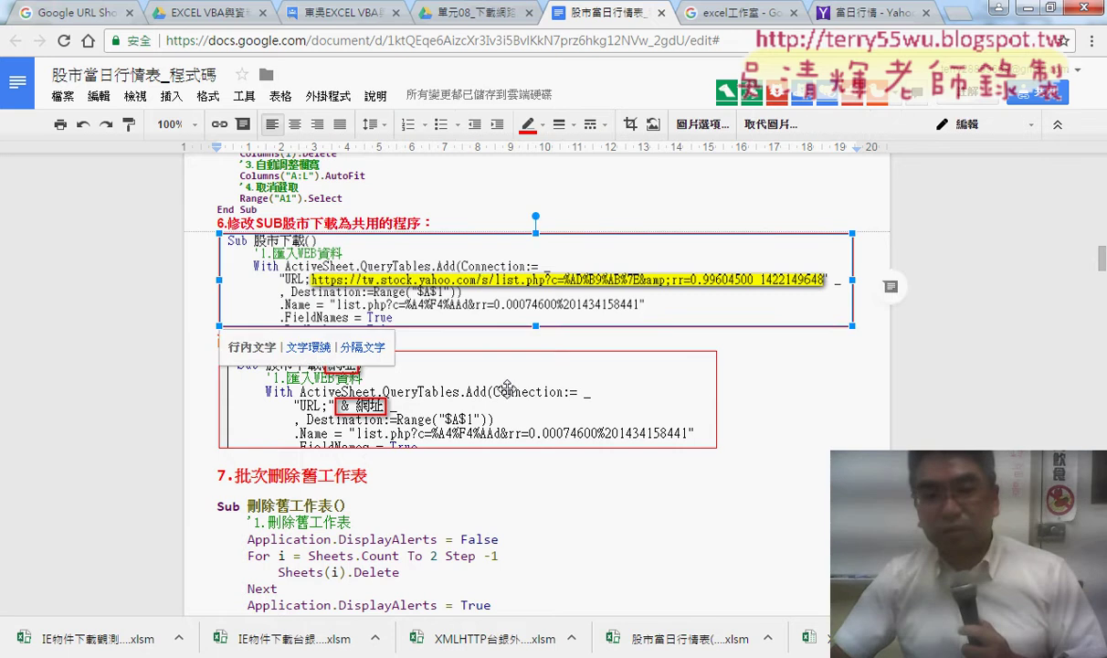
click(479, 368)
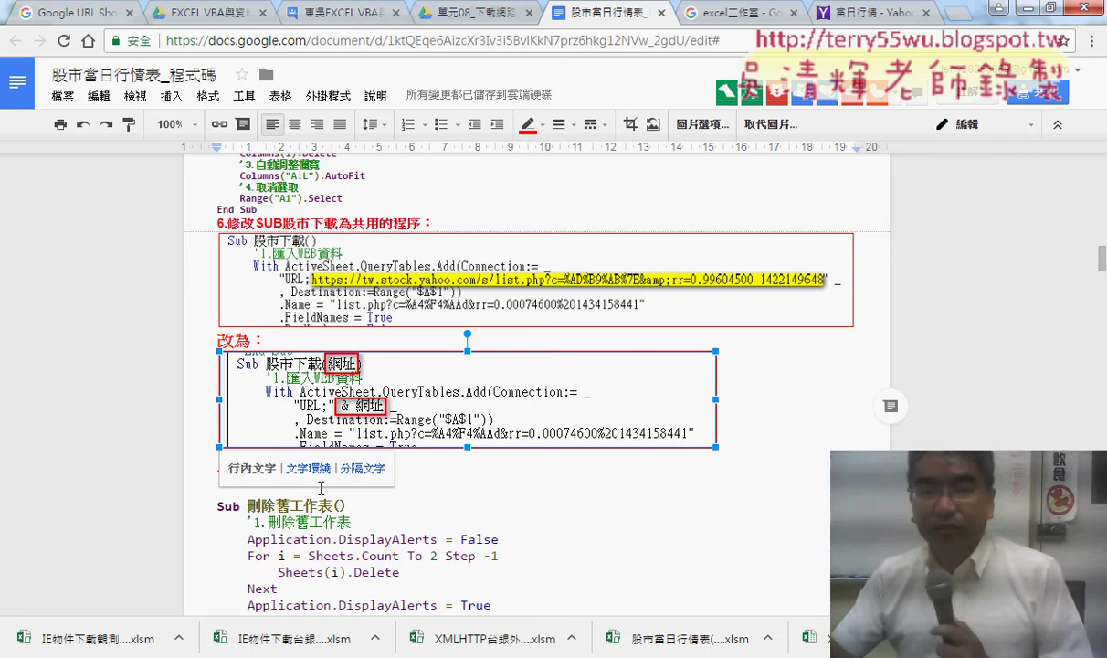
scroll(293, 393, down, 2)
scroll(287, 391, down, 3)
scroll(292, 402, down, 3)
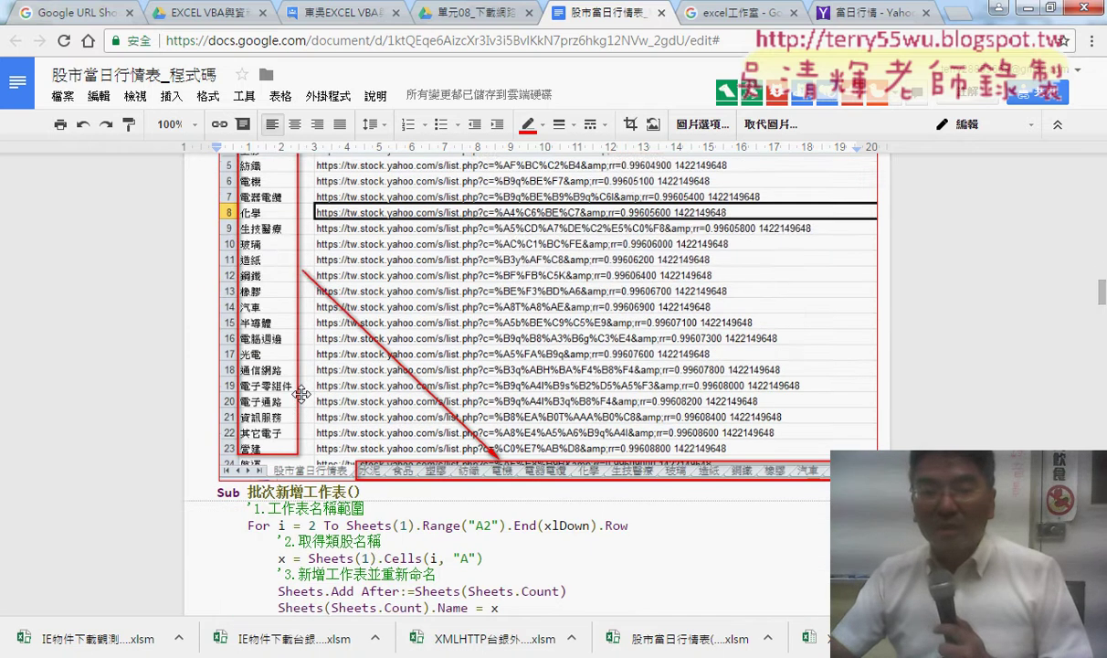
scroll(301, 420, down, 1)
scroll(322, 454, down, 2)
scroll(311, 439, down, 2)
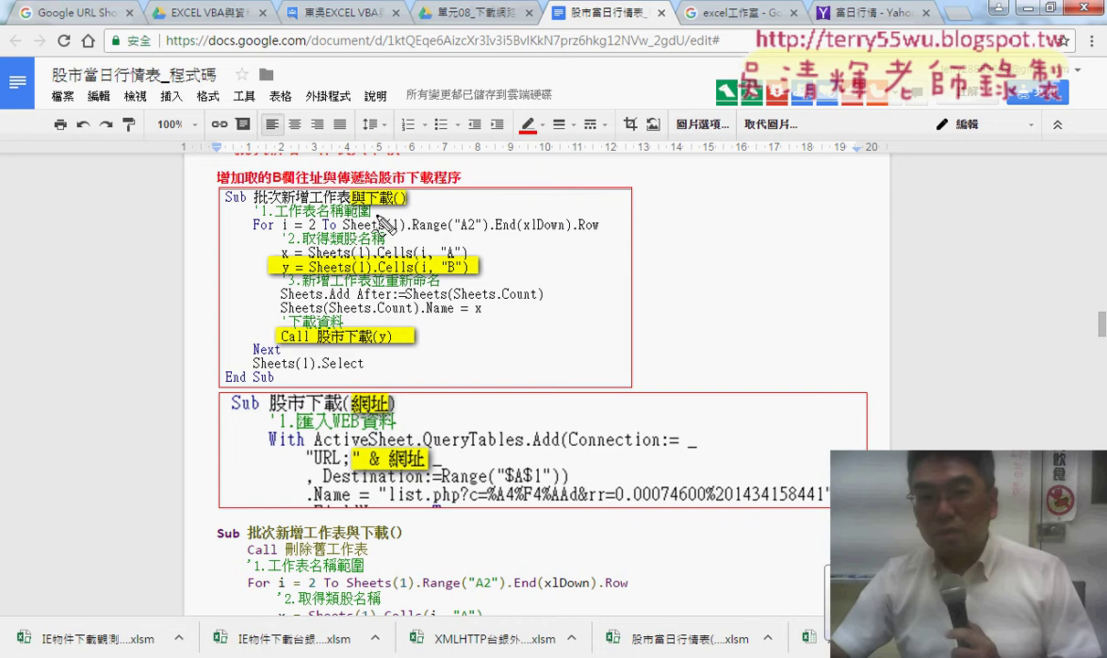
drag(351, 205, 396, 204)
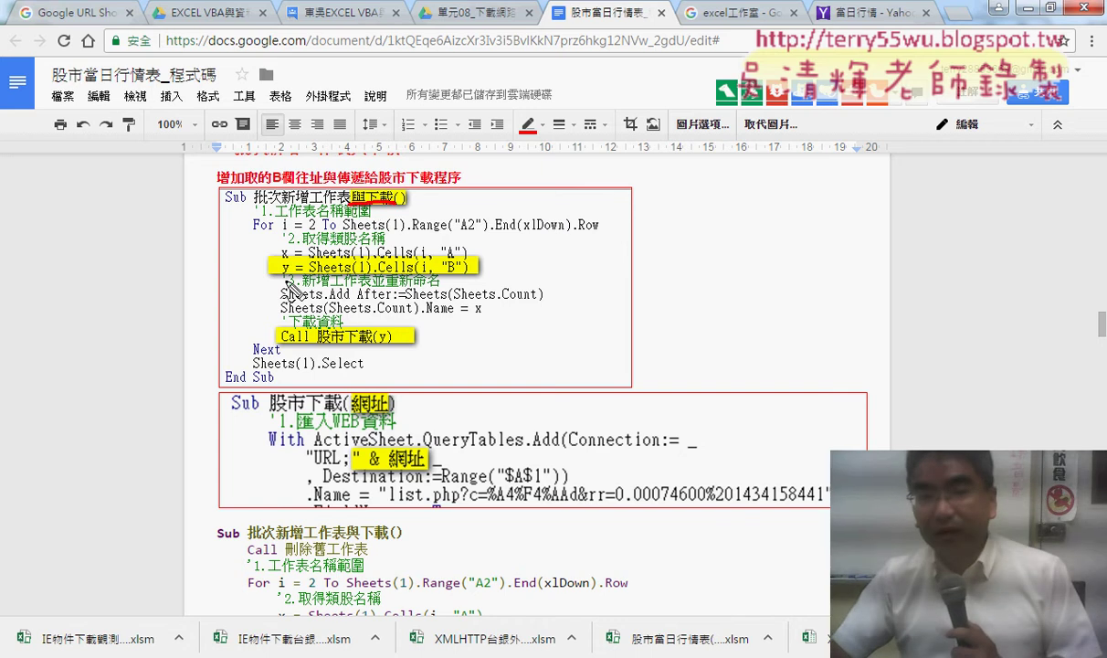
drag(283, 276, 469, 276)
mouse_move(352, 346)
mouse_down()
mouse_move(320, 345)
mouse_move(400, 334)
mouse_up()
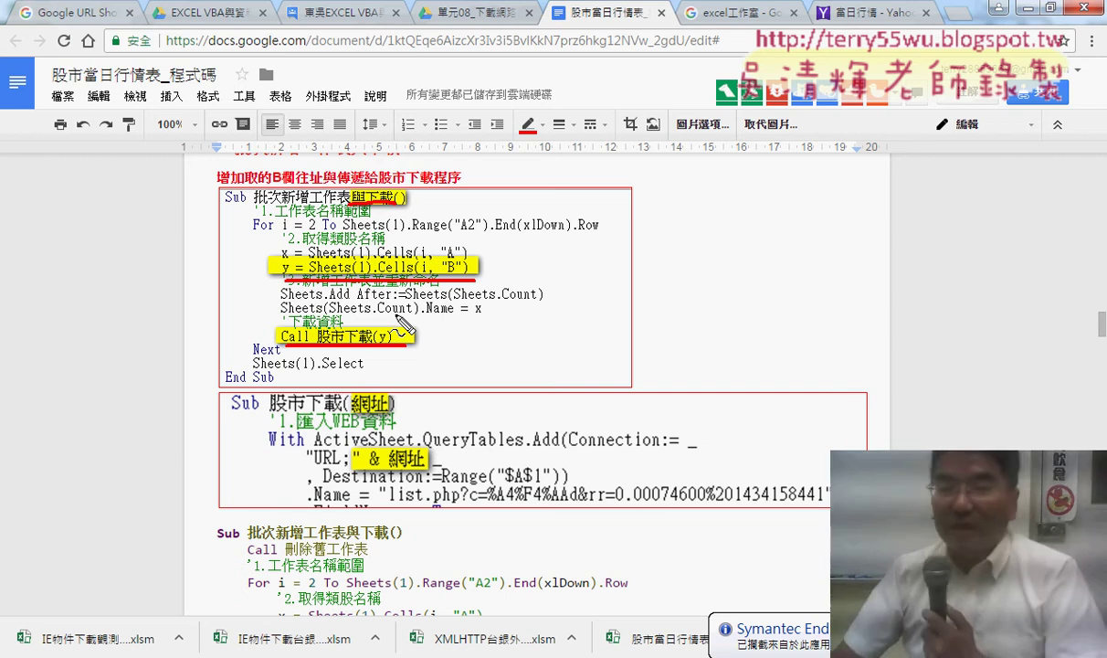
Clear the annotations and scroll past section 10 to the '如何增加進度狀態列' notes
key(Escape)
scroll(647, 318, down, 5)
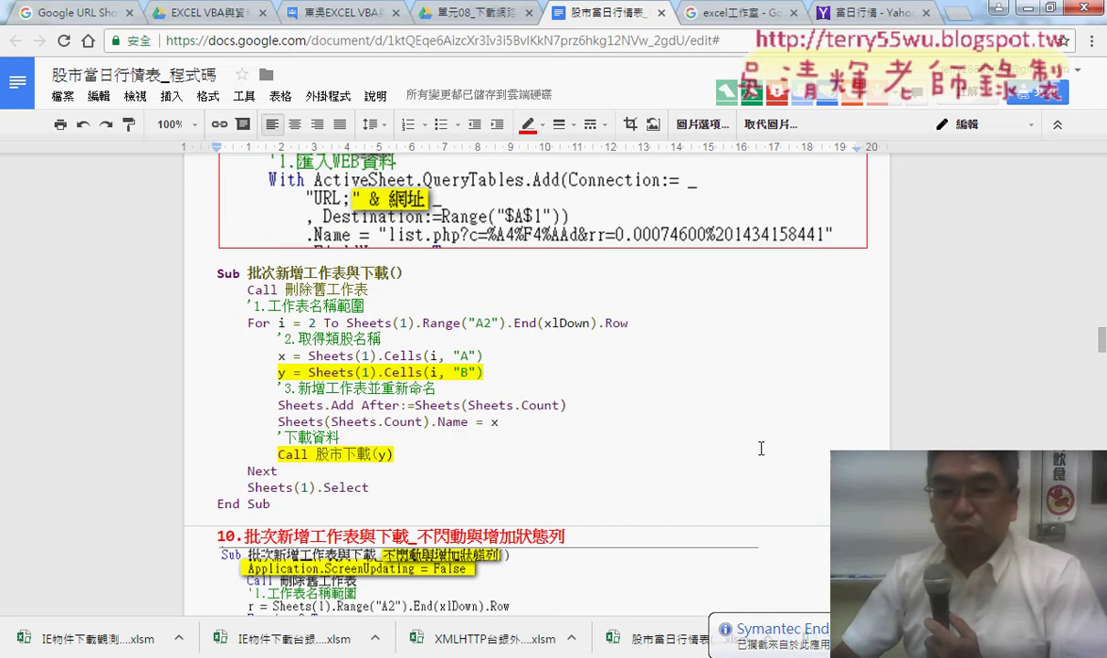
scroll(648, 318, down, 2)
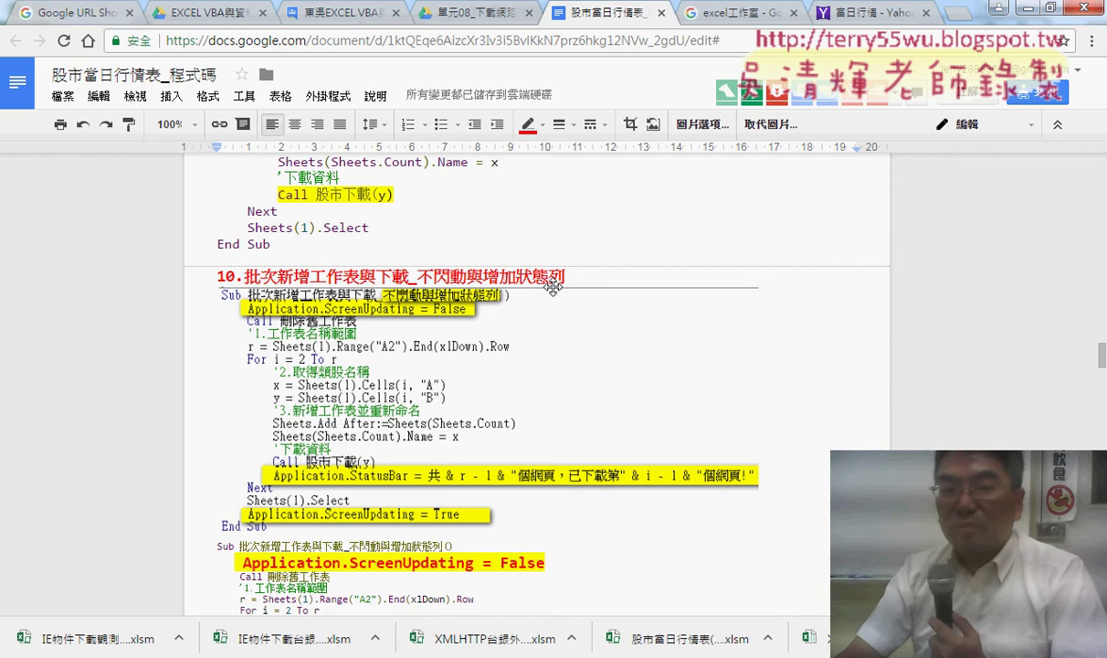
scroll(552, 289, down, 1)
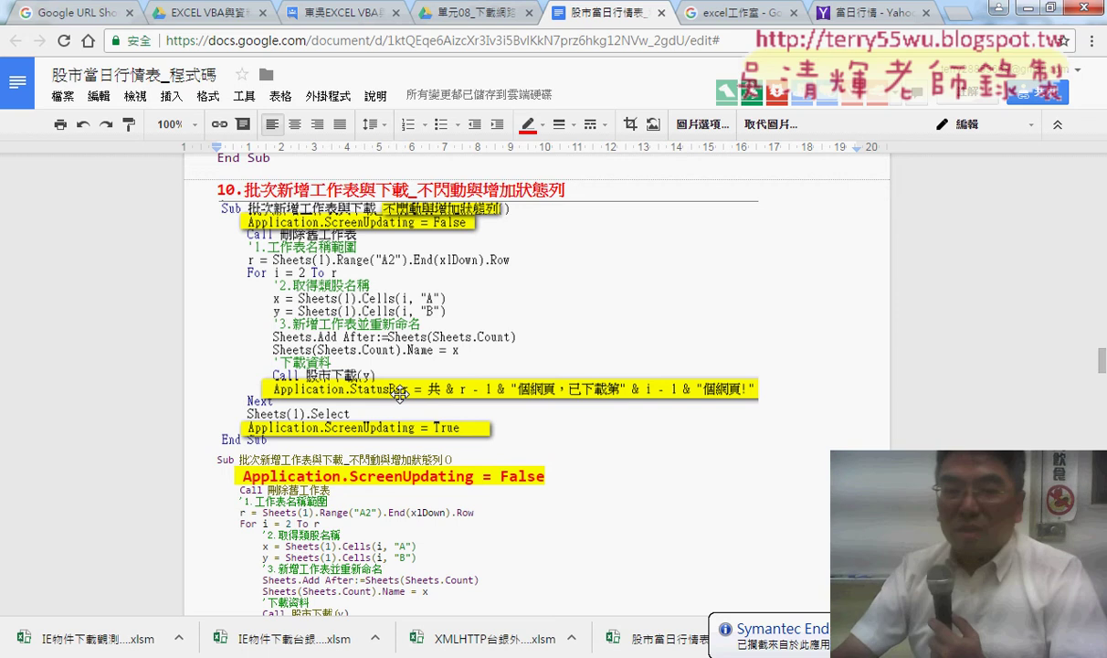
scroll(438, 383, down, 1)
scroll(494, 372, down, 2)
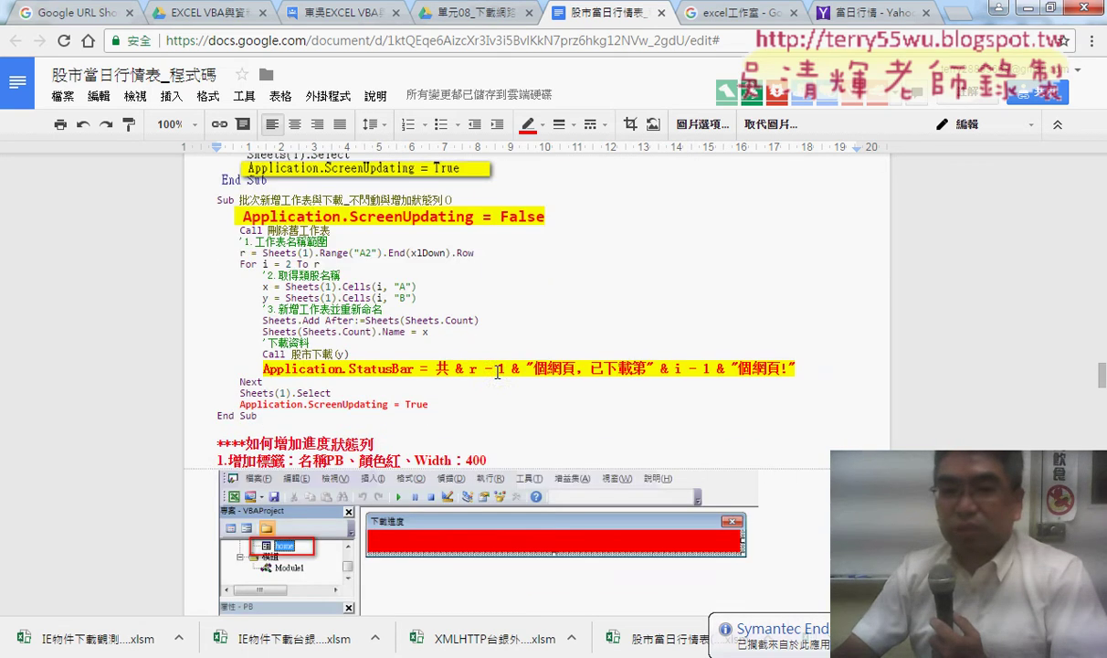
scroll(497, 373, down, 2)
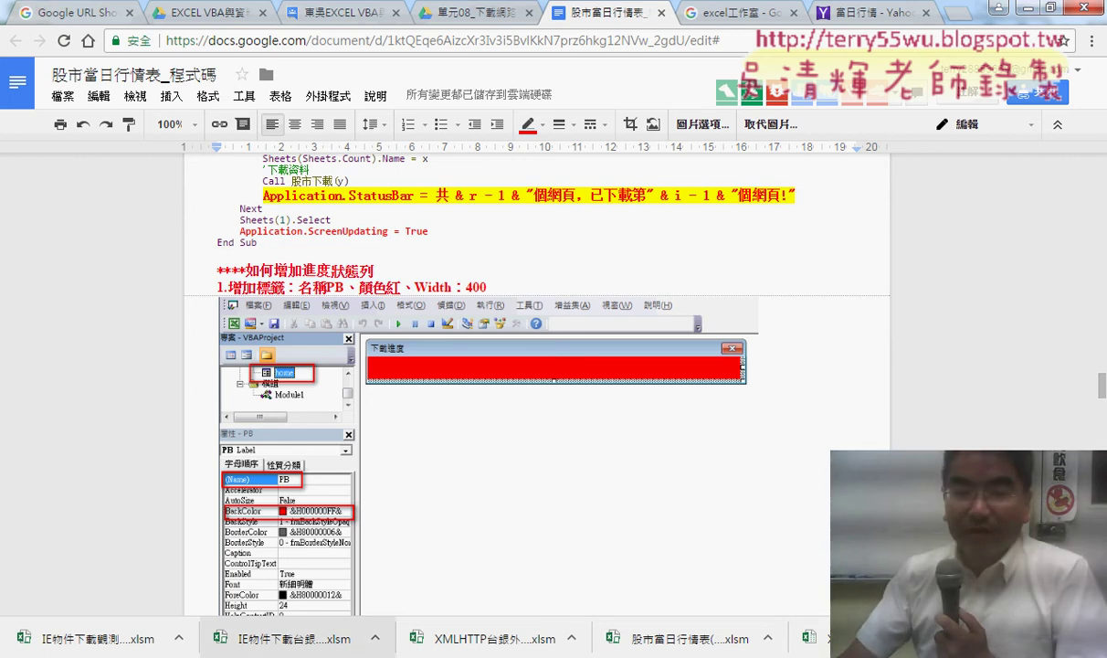
In the VBA editor, enlarge Project Explorer and open the home form (下載進度) in design view
mouse_move(292, 638)
click(466, 557)
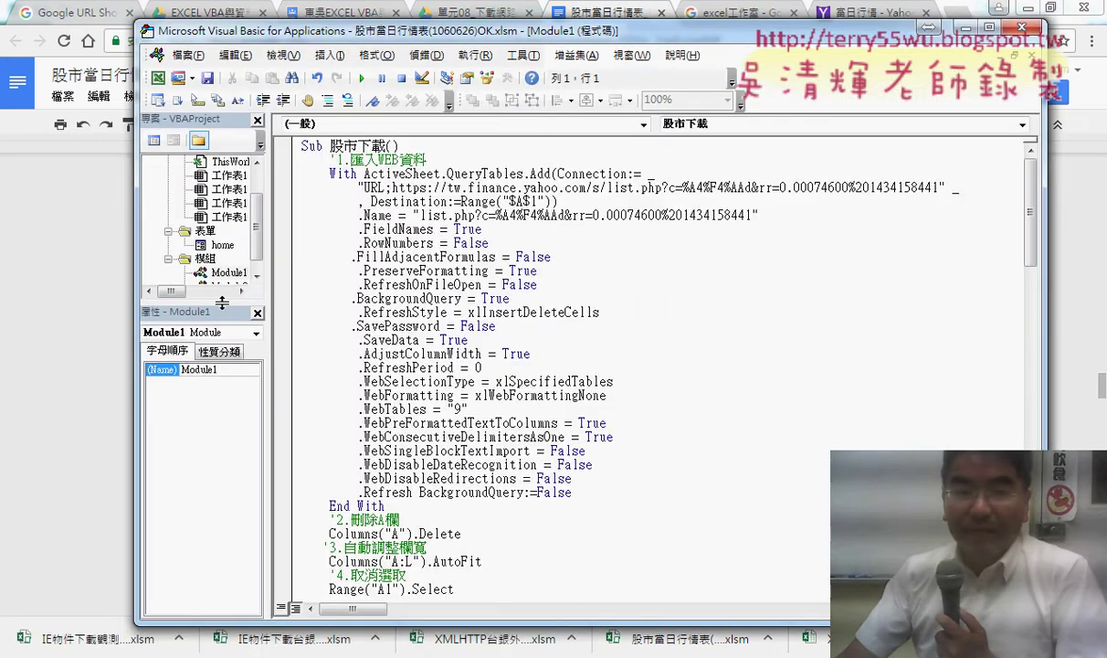
drag(221, 303, 221, 385)
drag(267, 308, 399, 308)
click(212, 276)
right_click(231, 245)
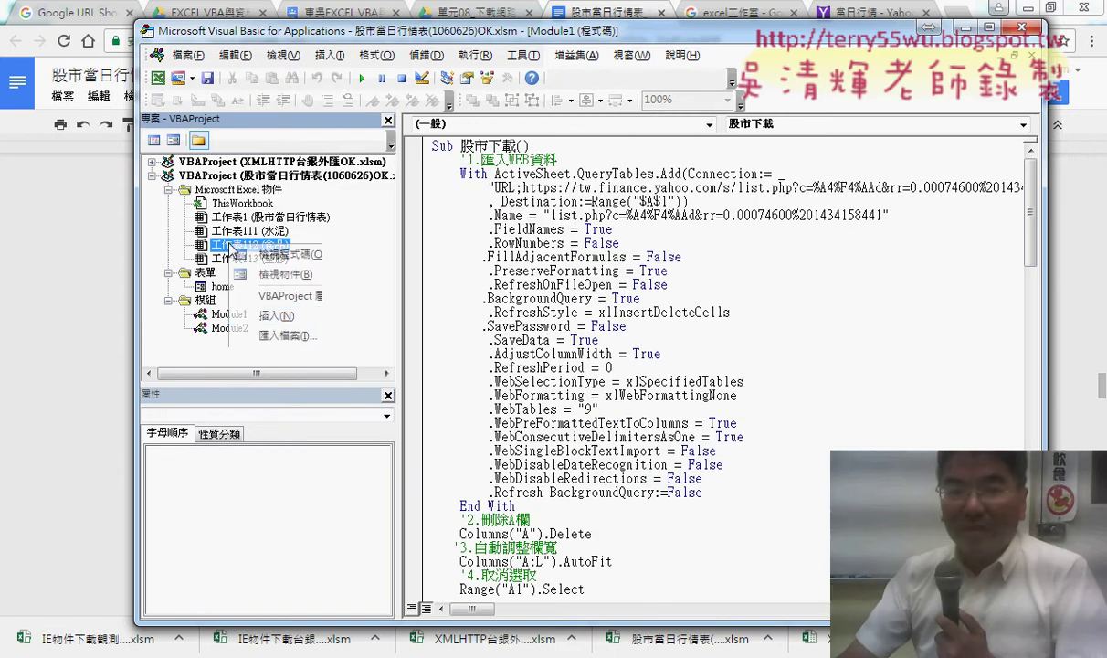
mouse_move(272, 316)
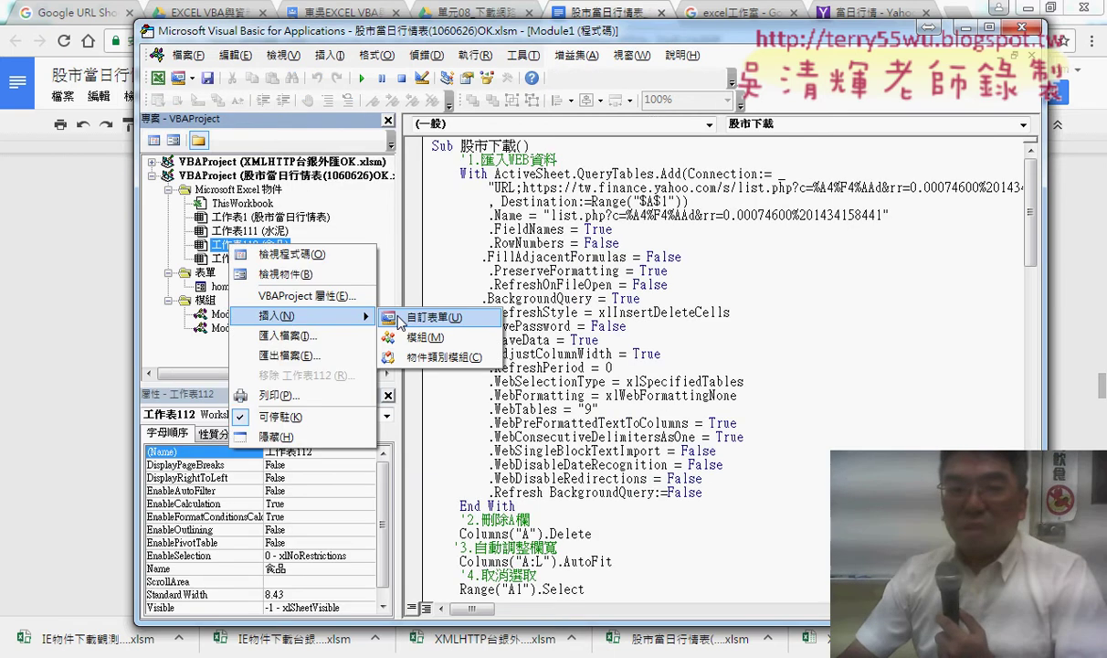
double_click(205, 282)
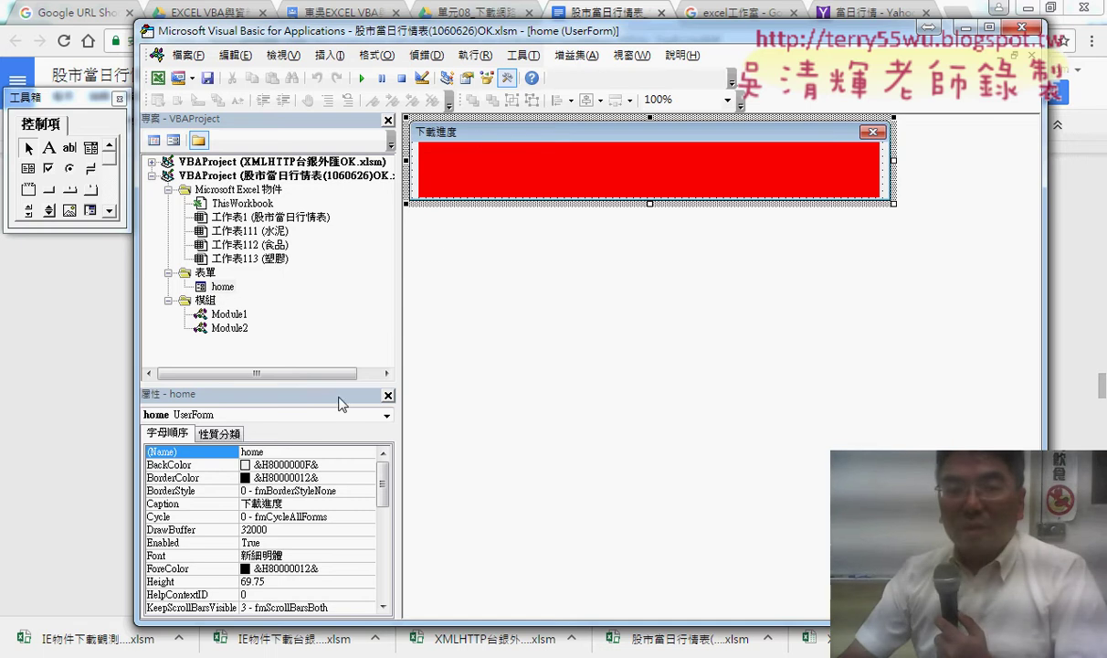
Highlight the form's Name 'home' and Caption '下載進度' in the Properties window
click(222, 285)
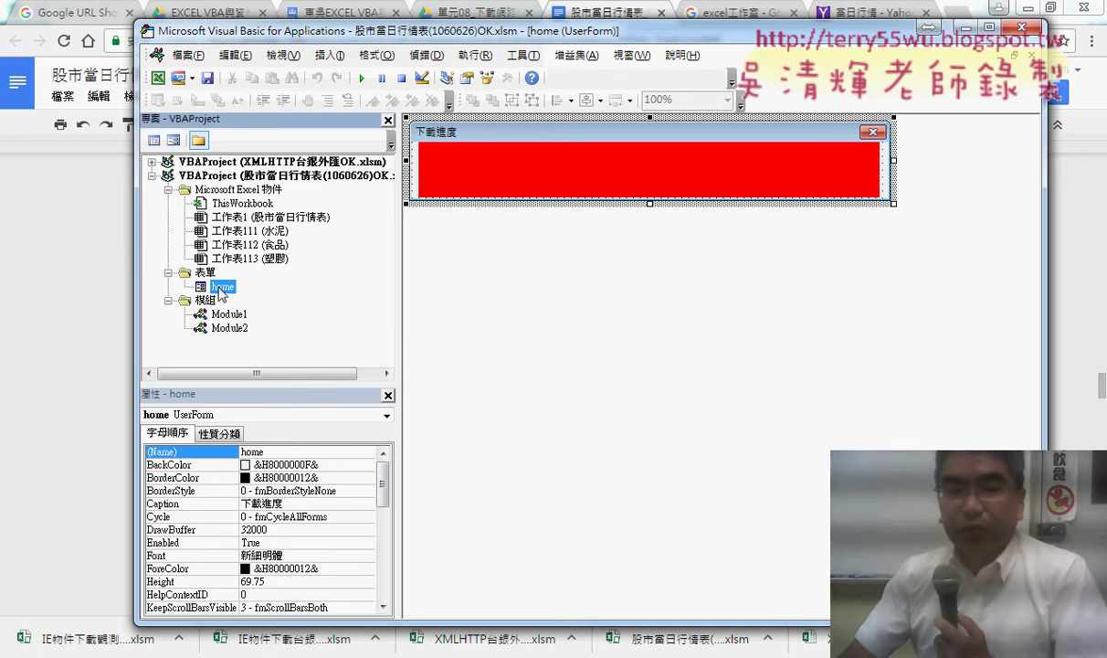
click(249, 452)
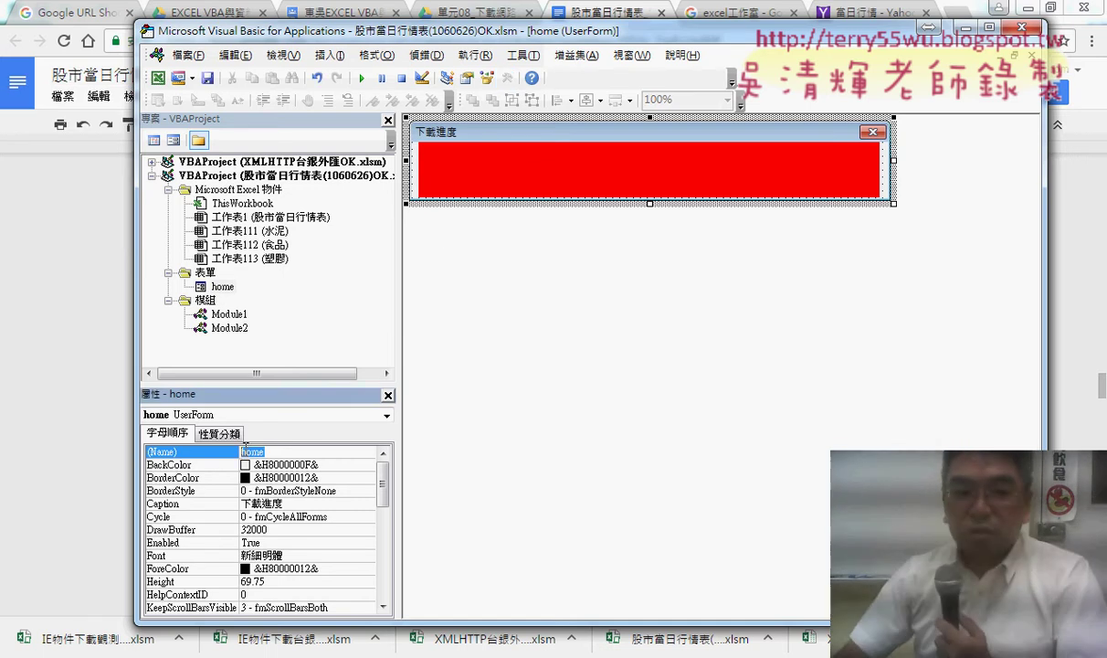
drag(274, 447, 276, 449)
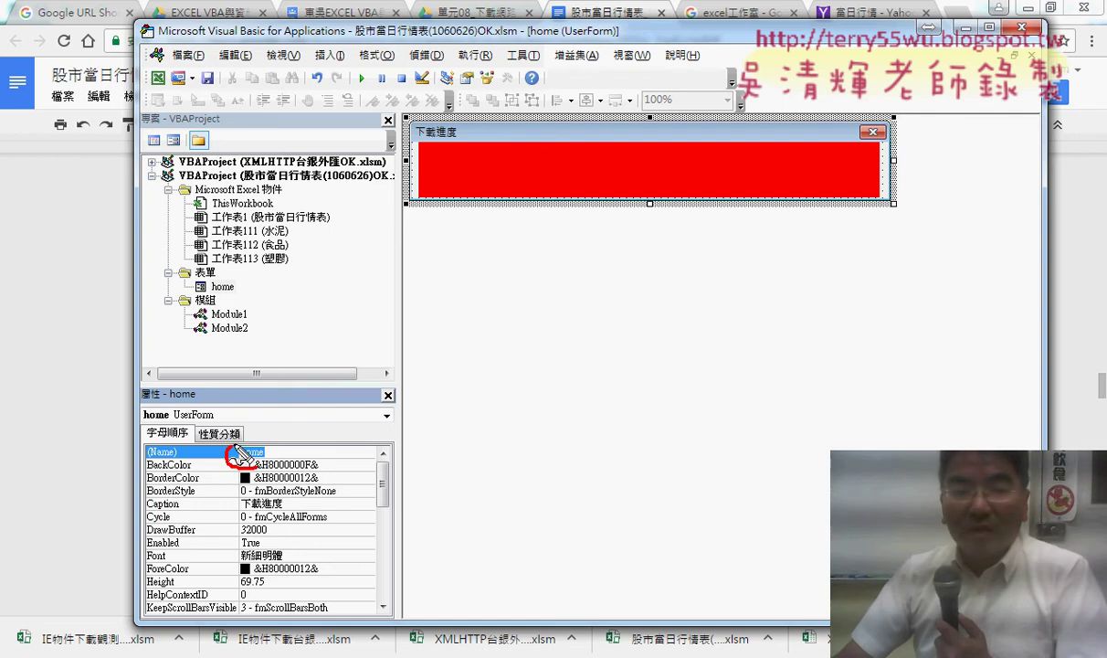
mouse_move(257, 517)
mouse_down()
mouse_move(233, 519)
mouse_move(270, 500)
mouse_up()
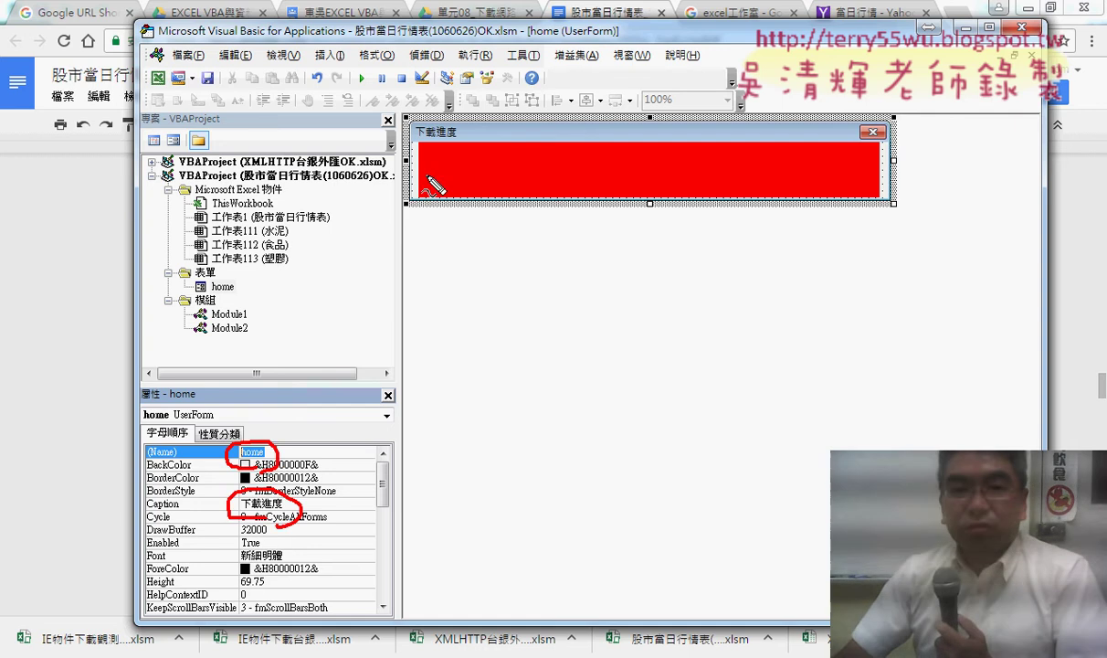
mouse_move(447, 153)
mouse_down()
mouse_move(394, 128)
mouse_move(436, 156)
mouse_move(290, 499)
mouse_move(307, 502)
mouse_up()
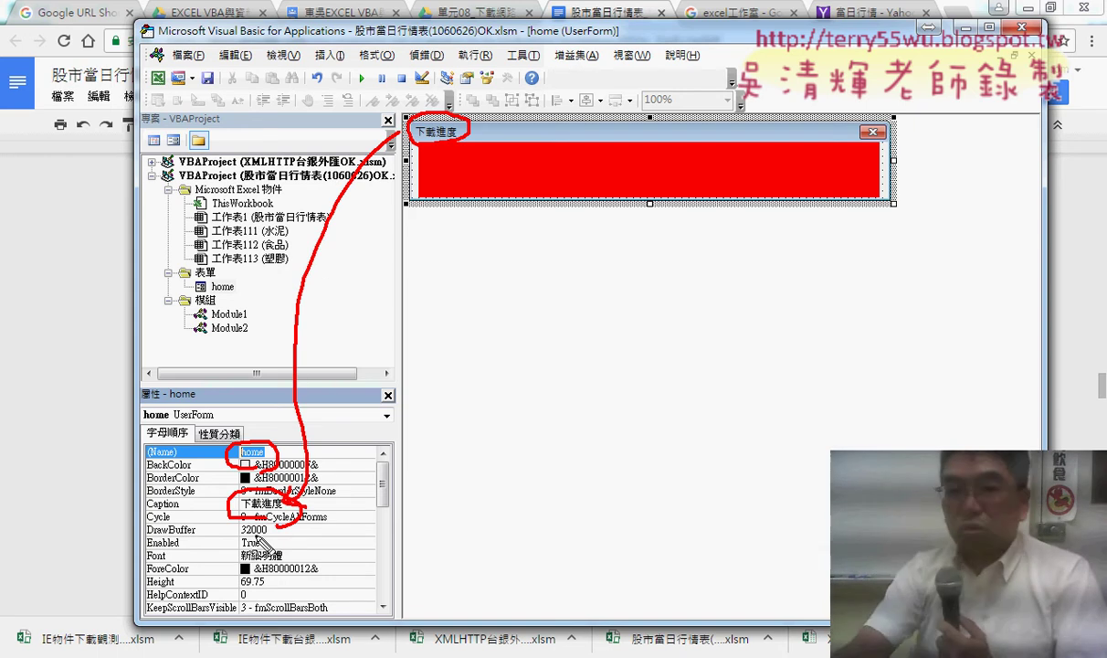
key(Escape)
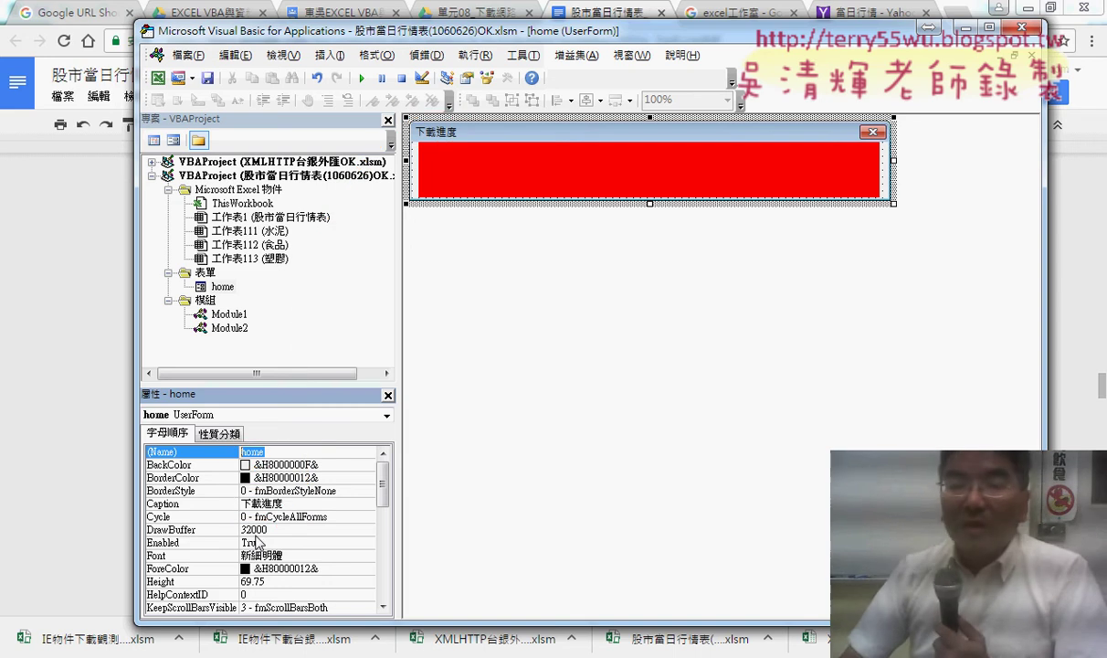
Select the red PB label, move the Toolbox beside the form, and show the bar is a Label
click(548, 169)
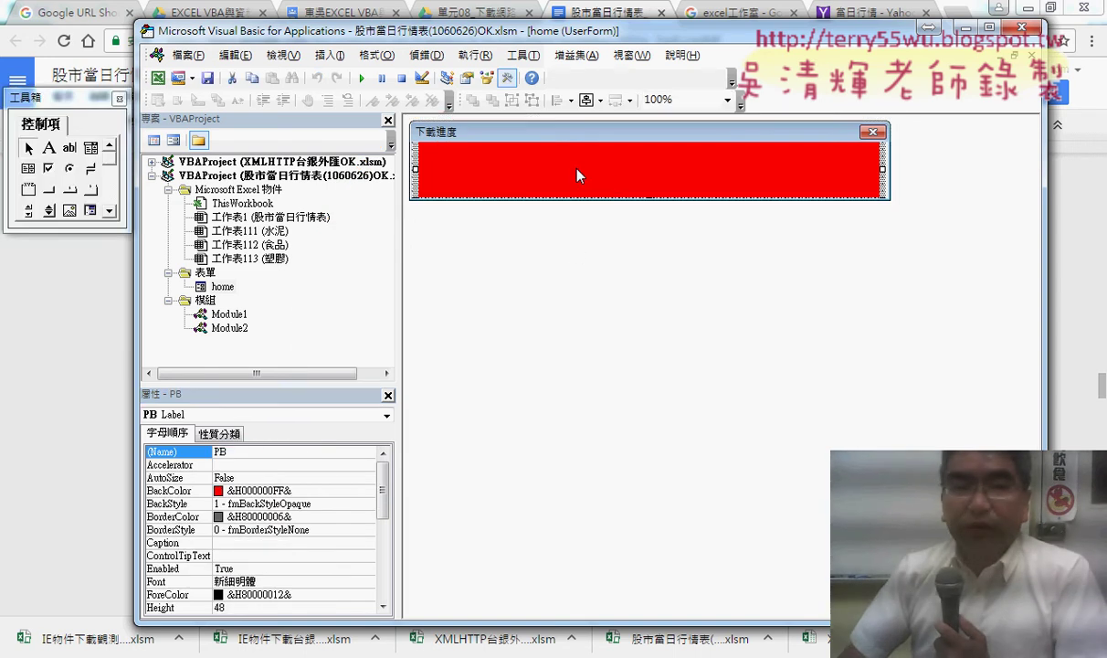
click(315, 151)
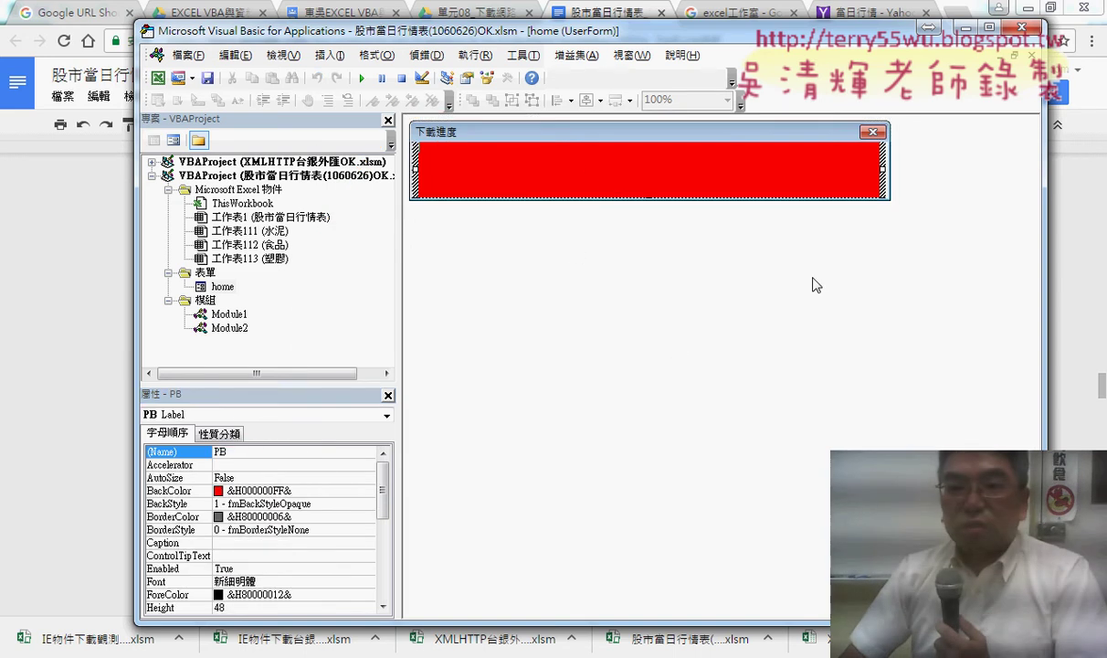
click(863, 186)
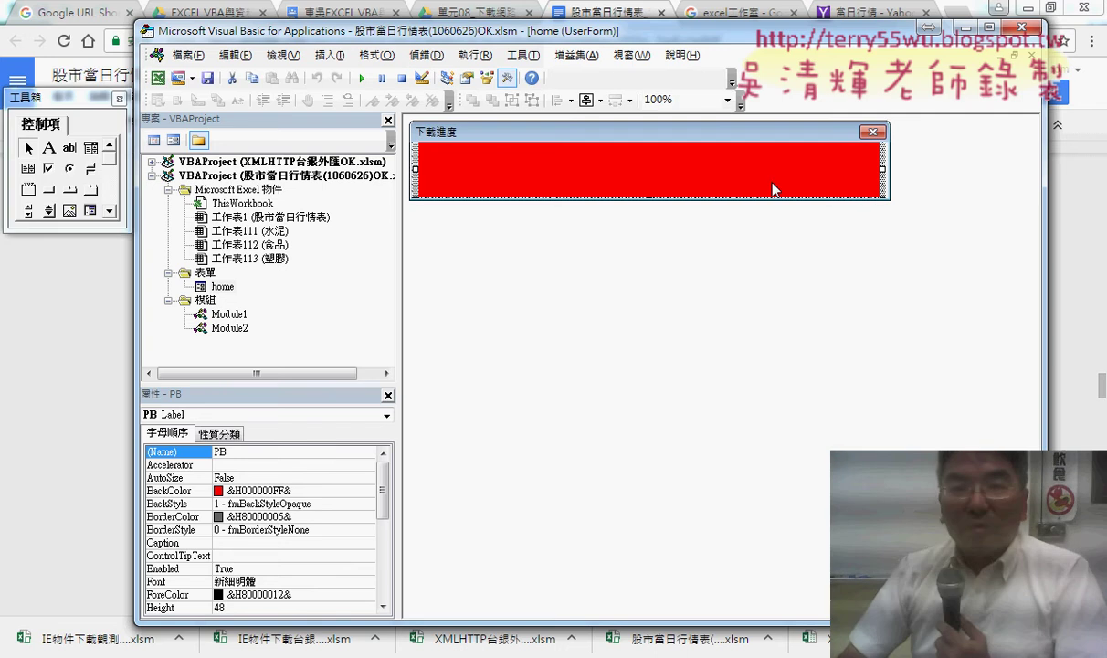
drag(59, 97, 731, 210)
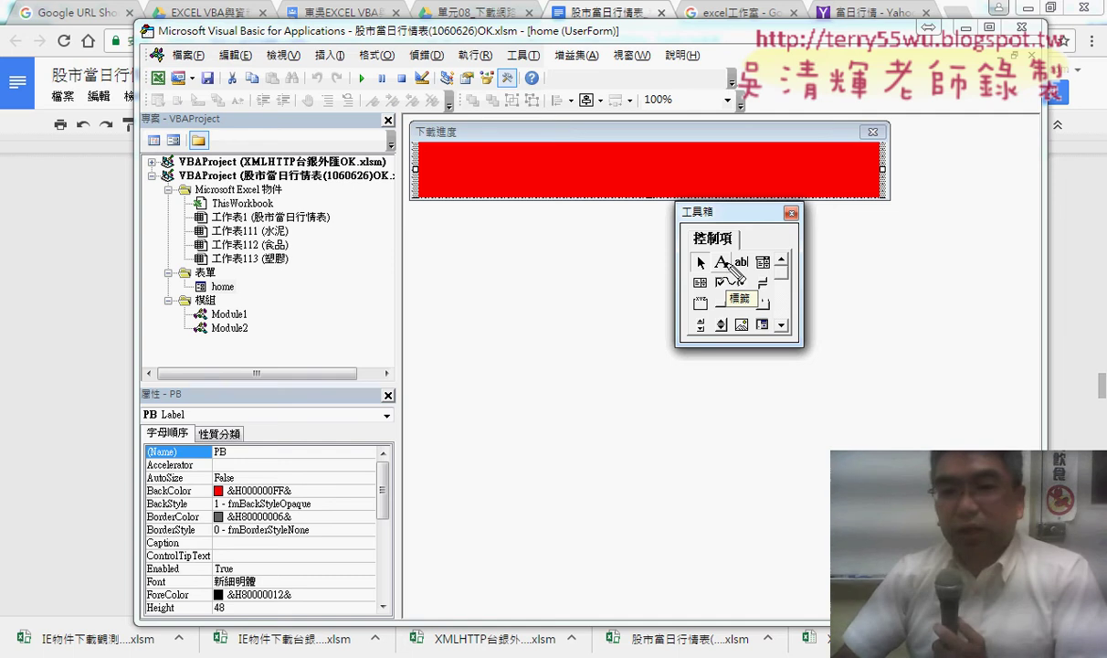
mouse_move(721, 248)
mouse_down()
mouse_move(709, 260)
mouse_move(614, 256)
mouse_move(603, 219)
mouse_move(575, 230)
mouse_up()
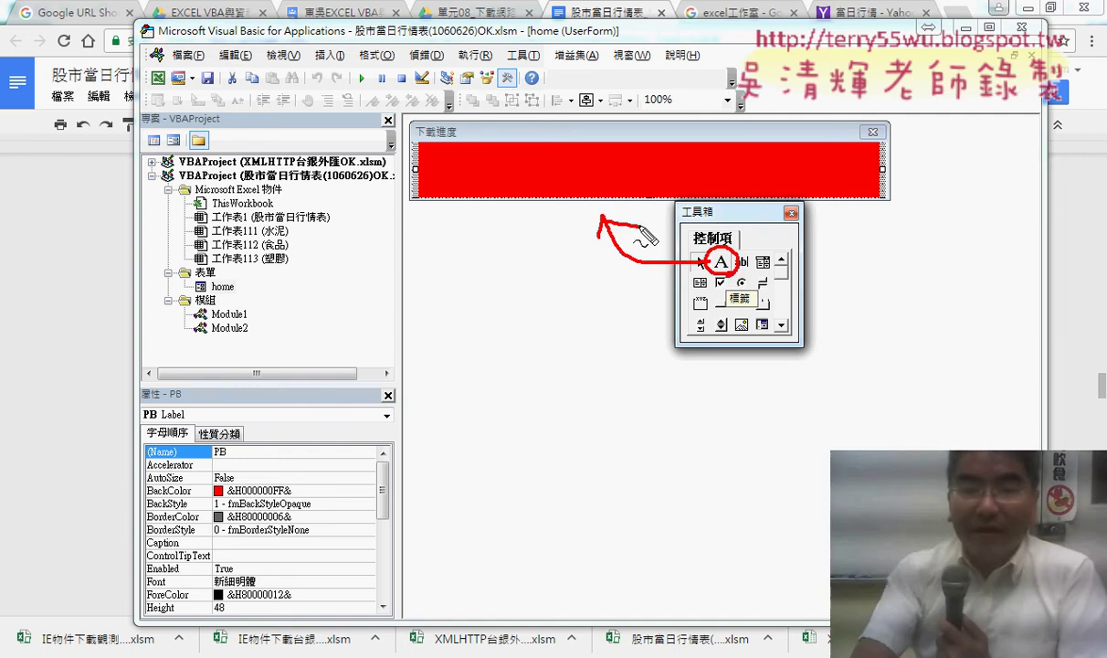
key(Escape)
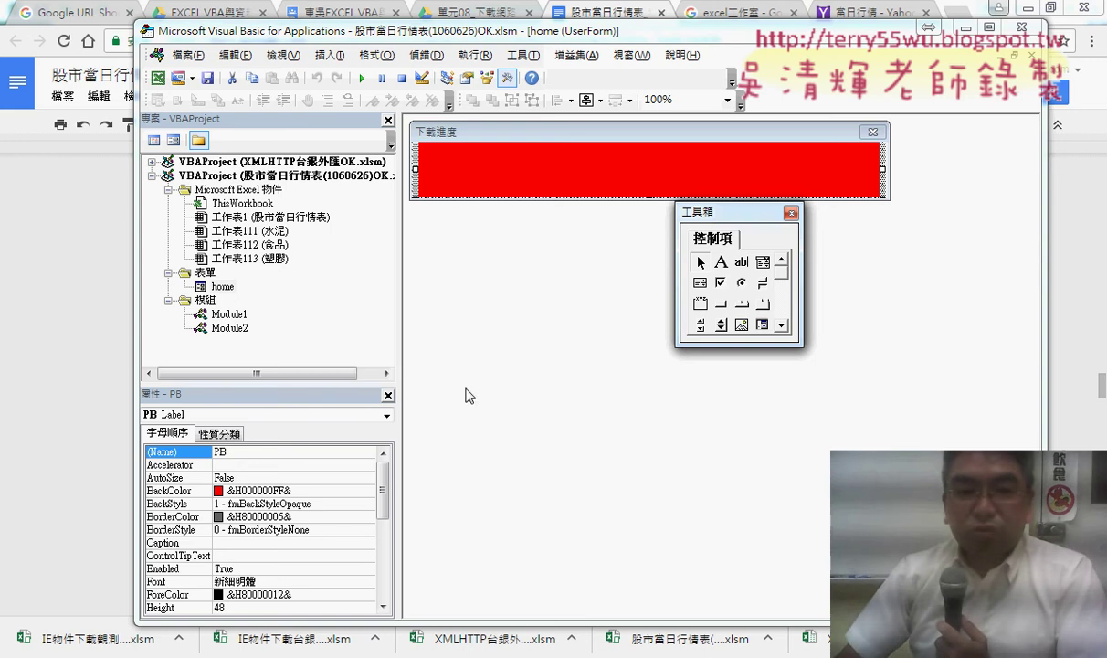
drag(281, 387, 283, 253)
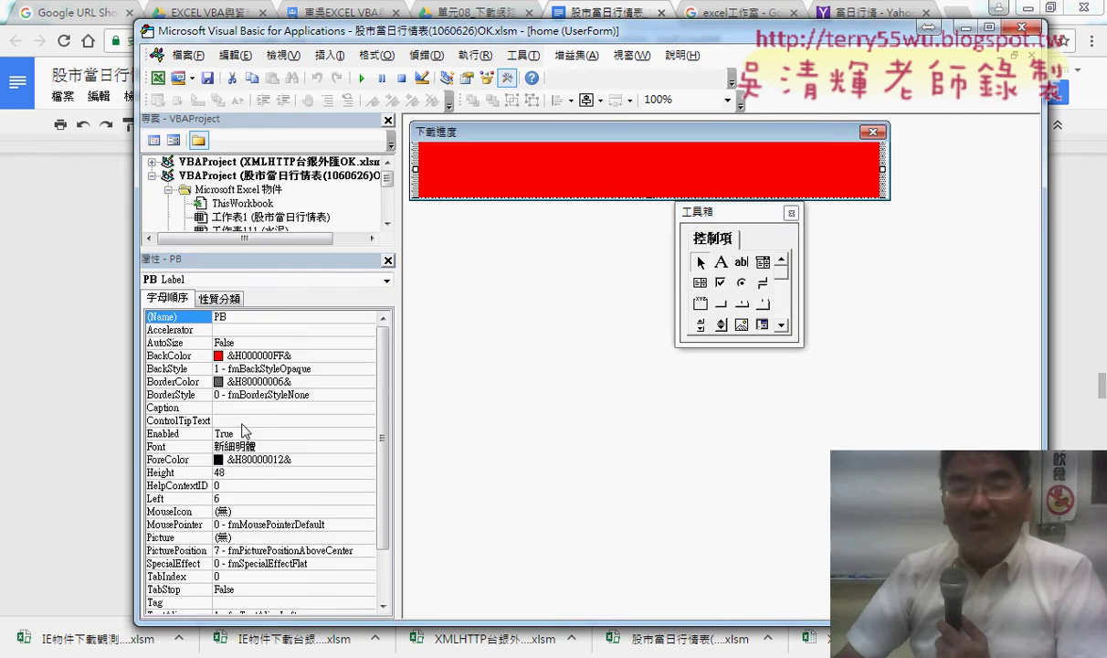
double_click(221, 316)
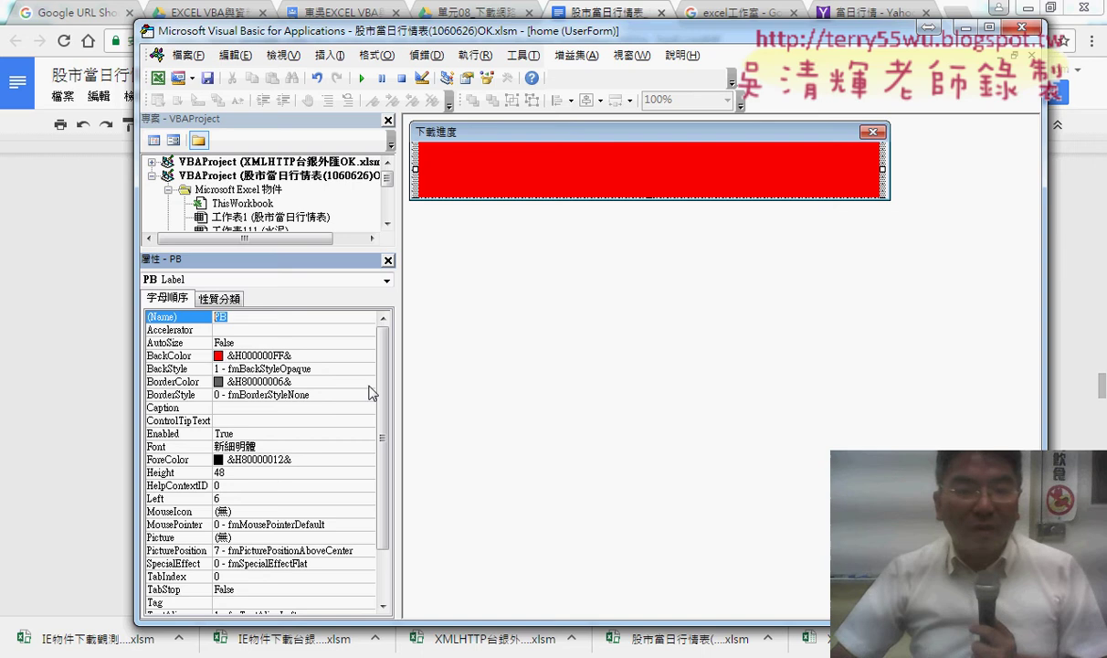
drag(337, 247, 337, 178)
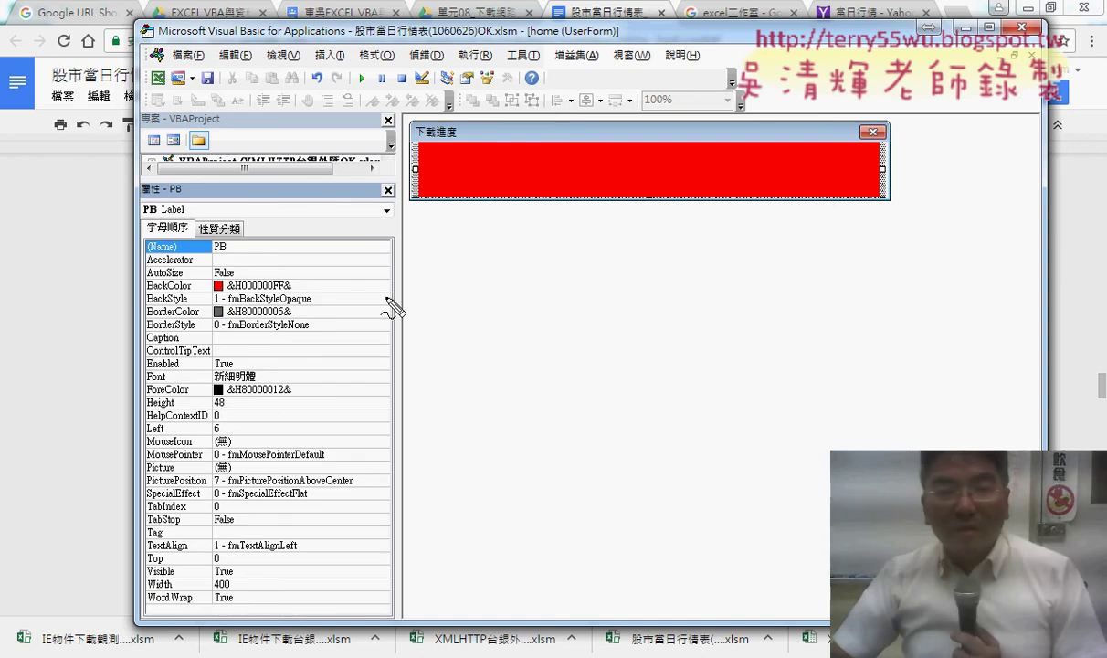
drag(230, 242, 229, 239)
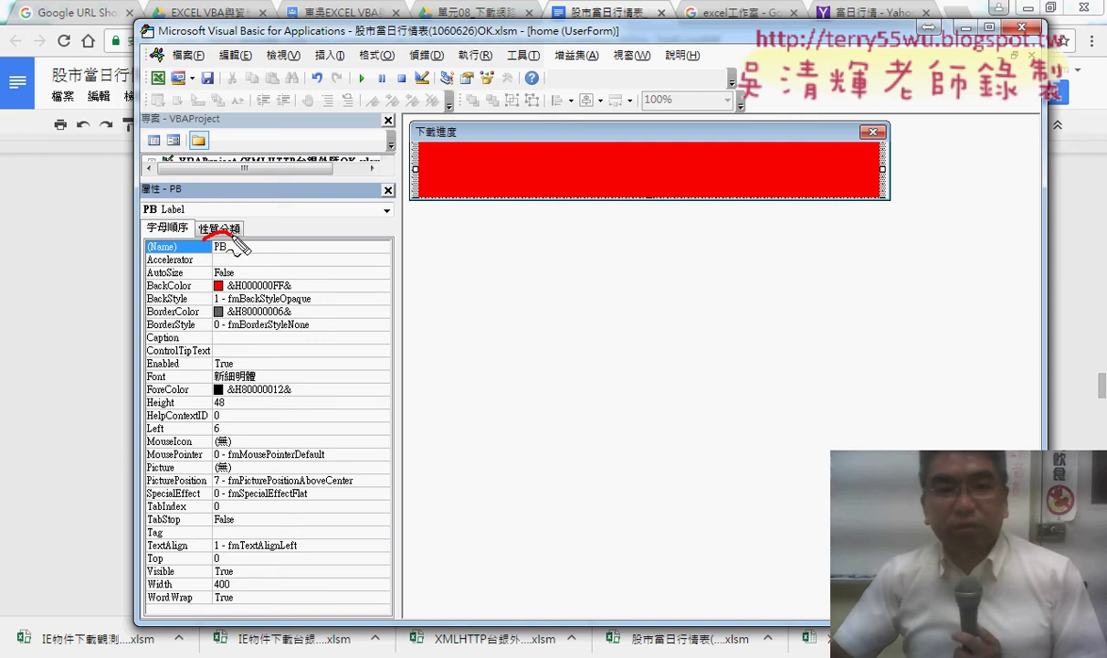
drag(281, 284, 291, 278)
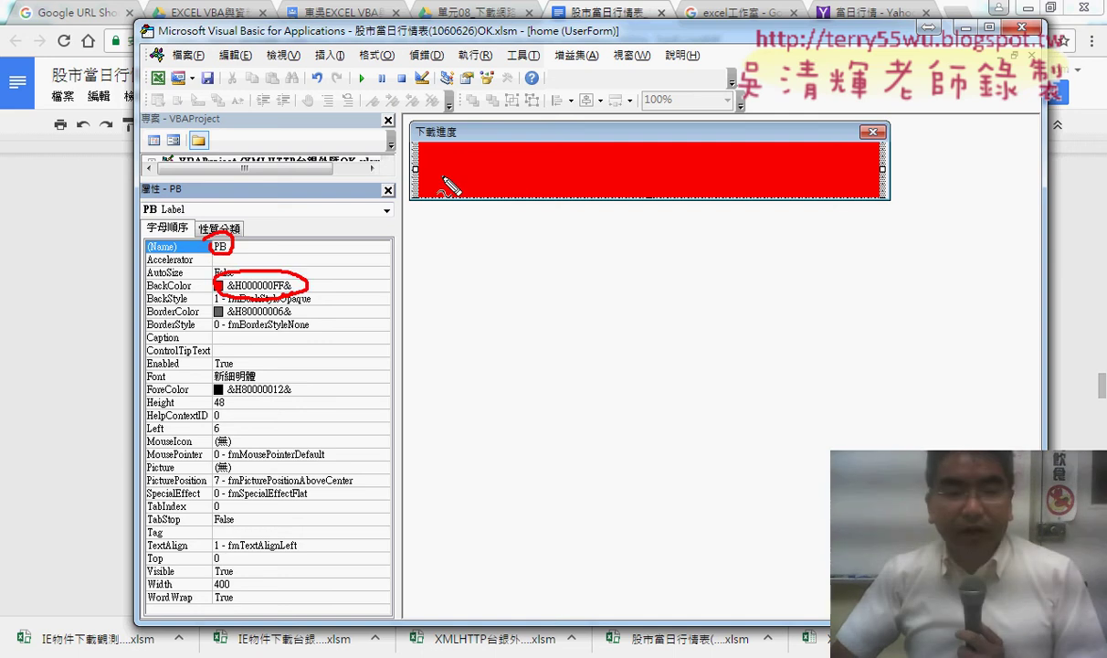
drag(233, 573, 238, 577)
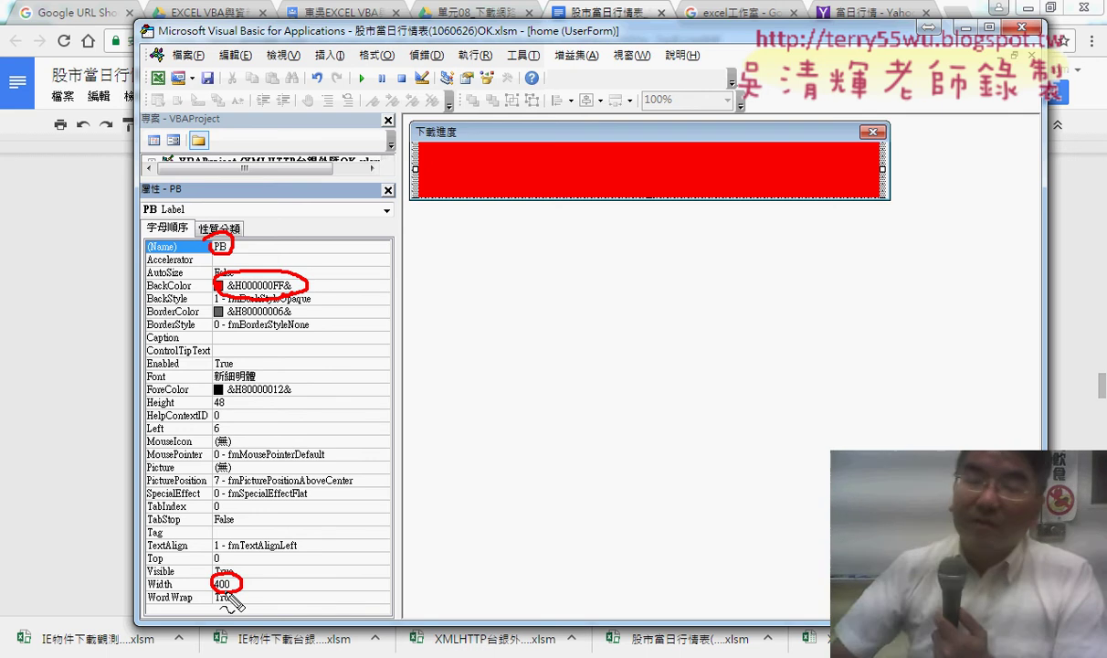
key(Escape)
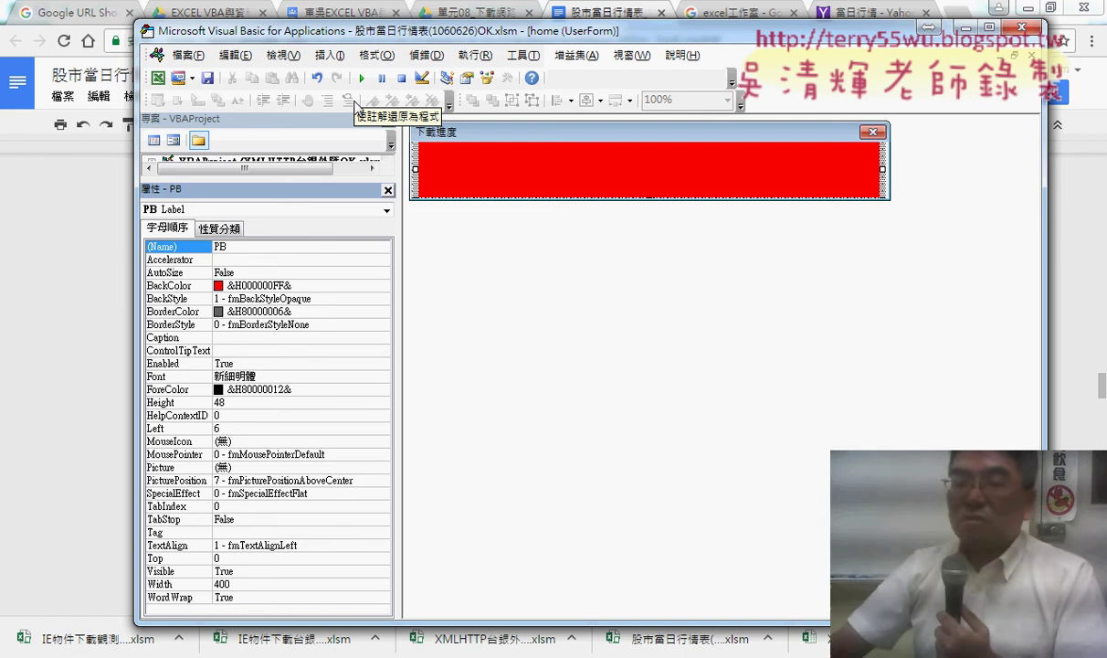
Run 啟動表單 on the worksheet and dismiss the 'ambiguous name: 股市下載' compile error
click(1023, 8)
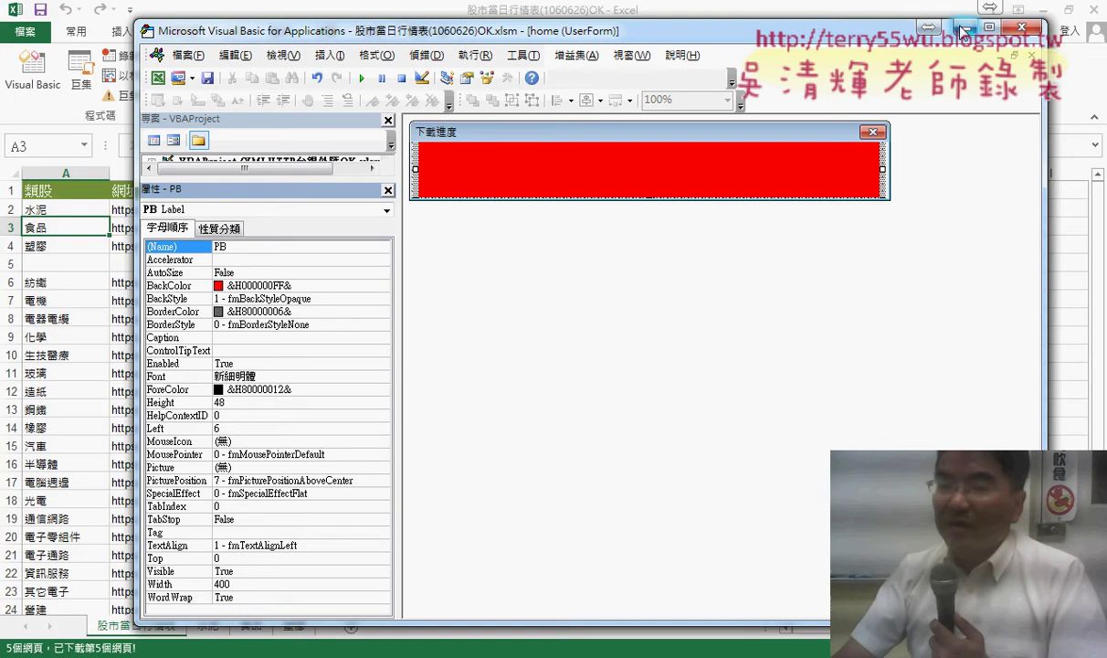
click(925, 27)
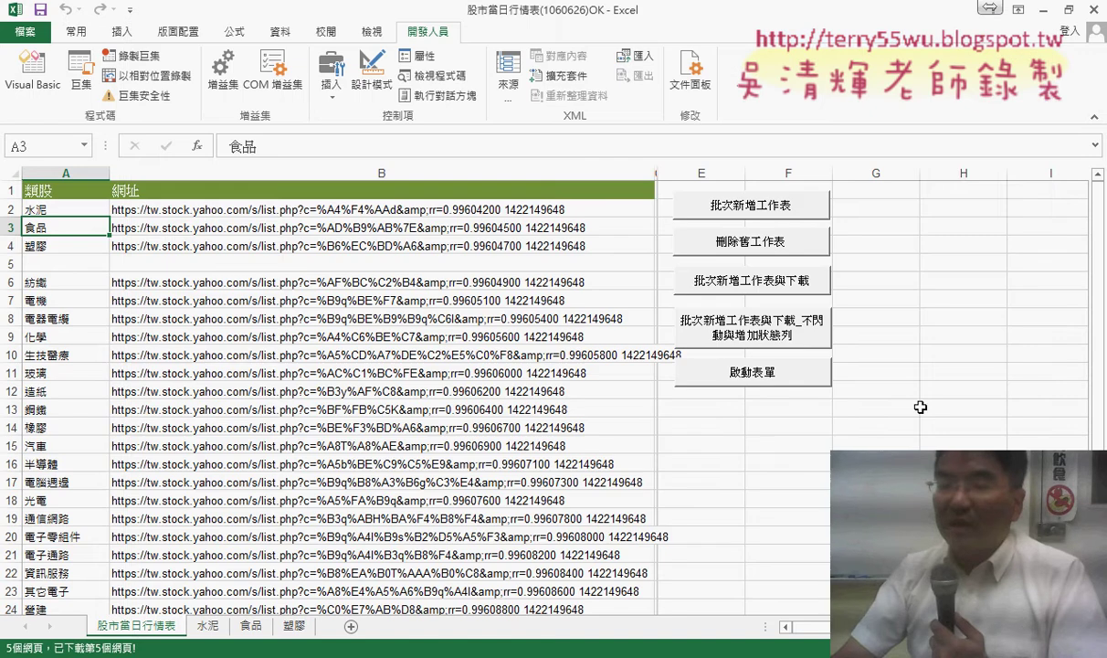
click(755, 375)
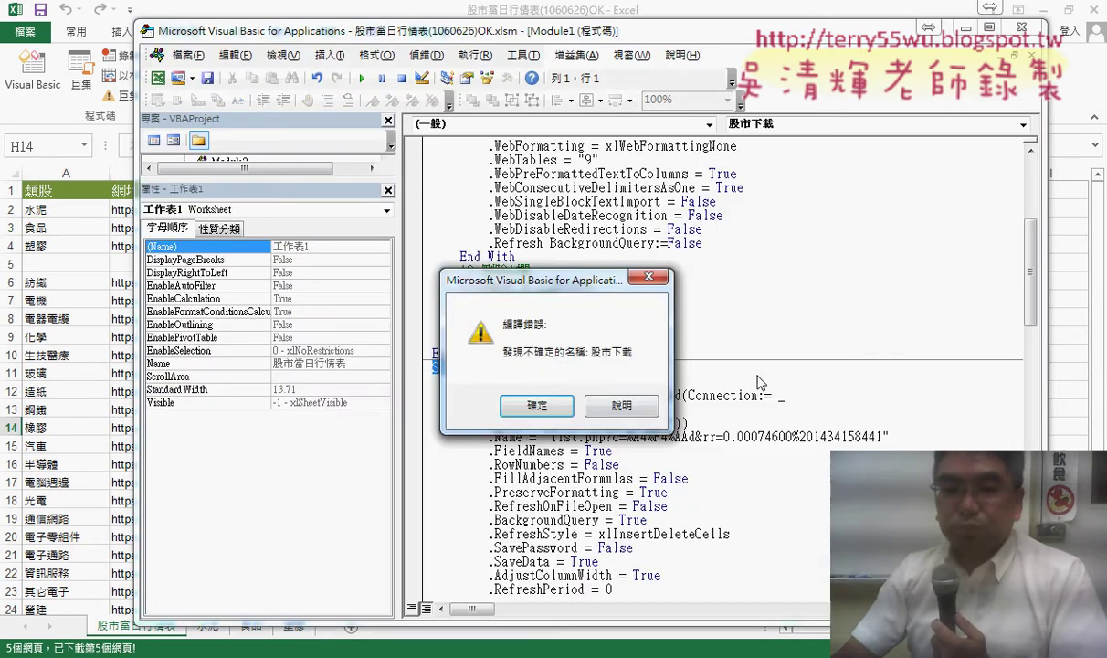
click(535, 402)
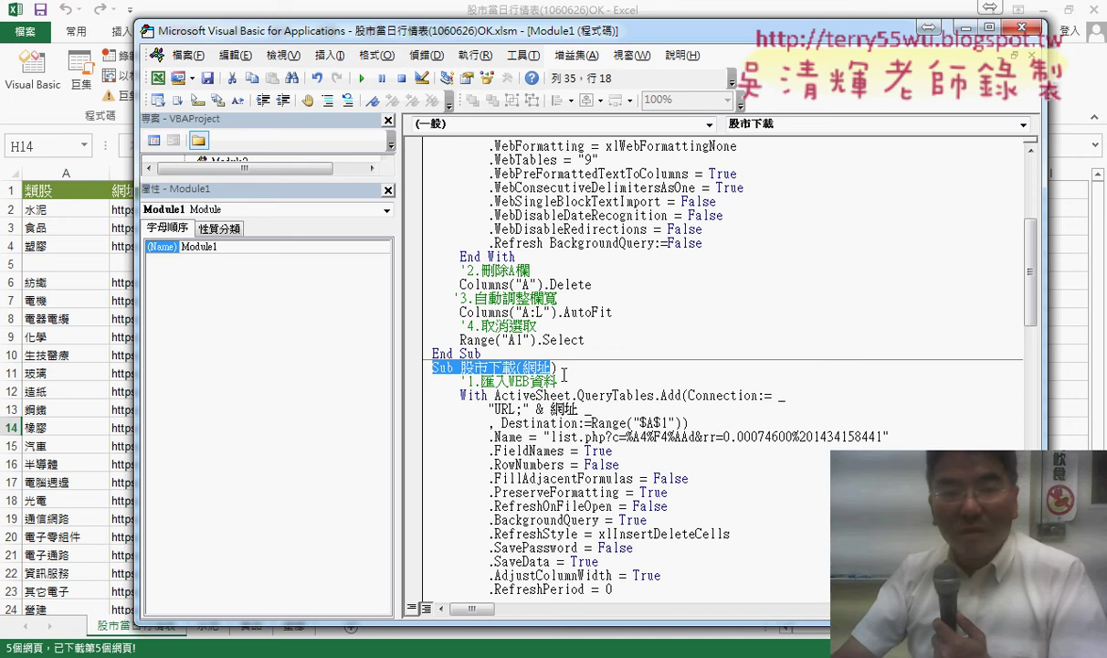
Check Module2 and Module1, rerun to reproduce the error, and list Module1's procedures
drag(292, 176, 292, 320)
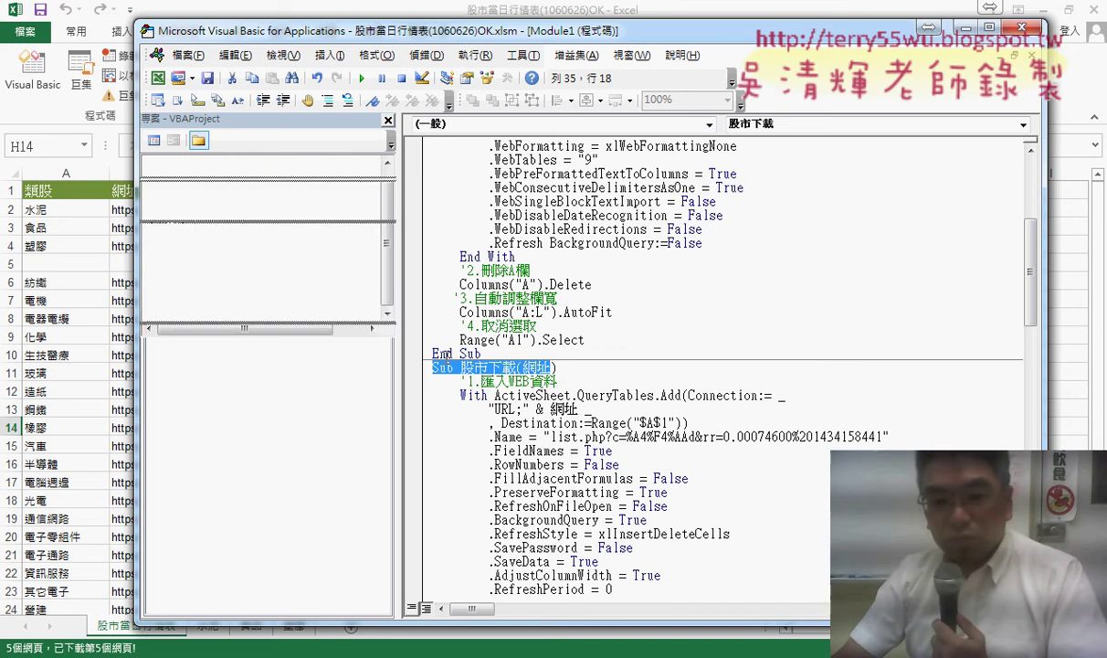
click(557, 379)
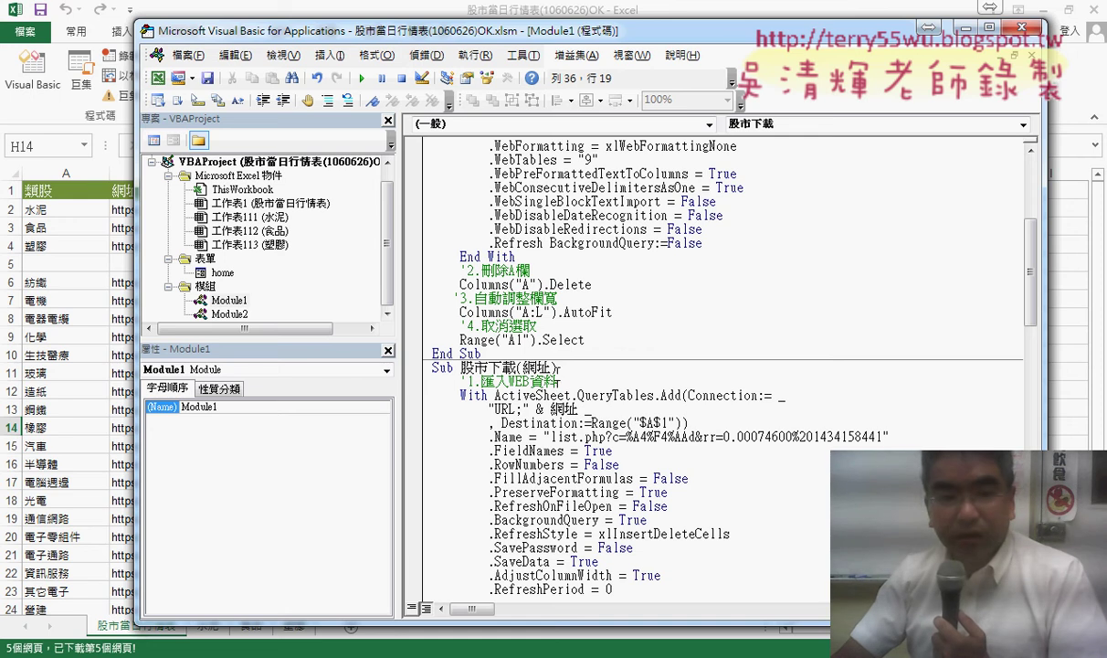
double_click(224, 314)
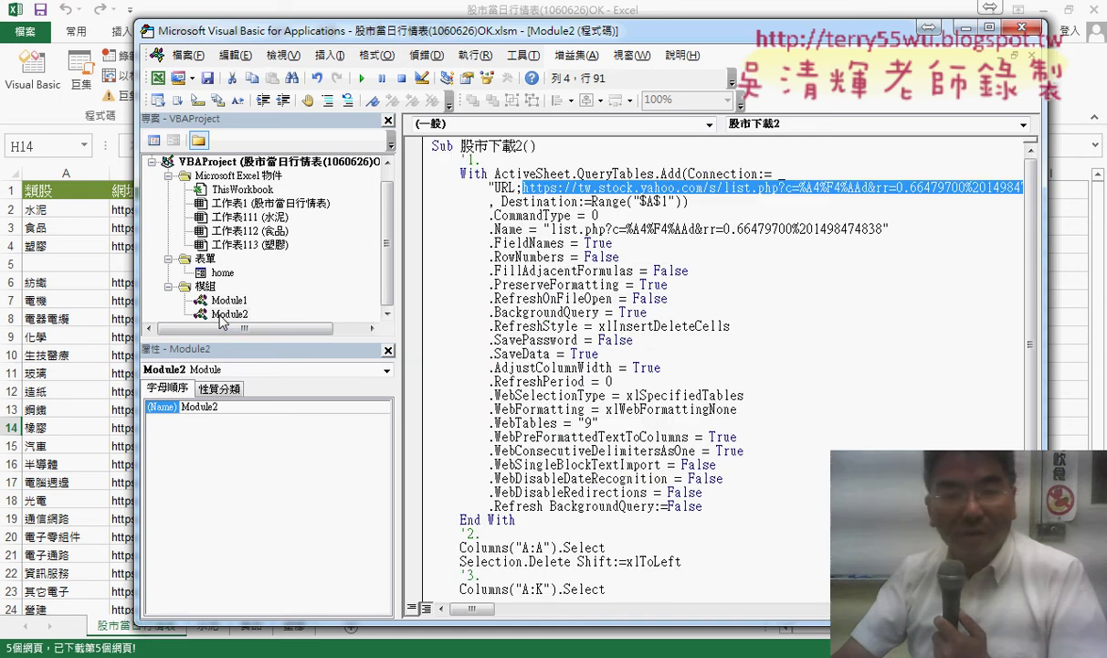
double_click(228, 299)
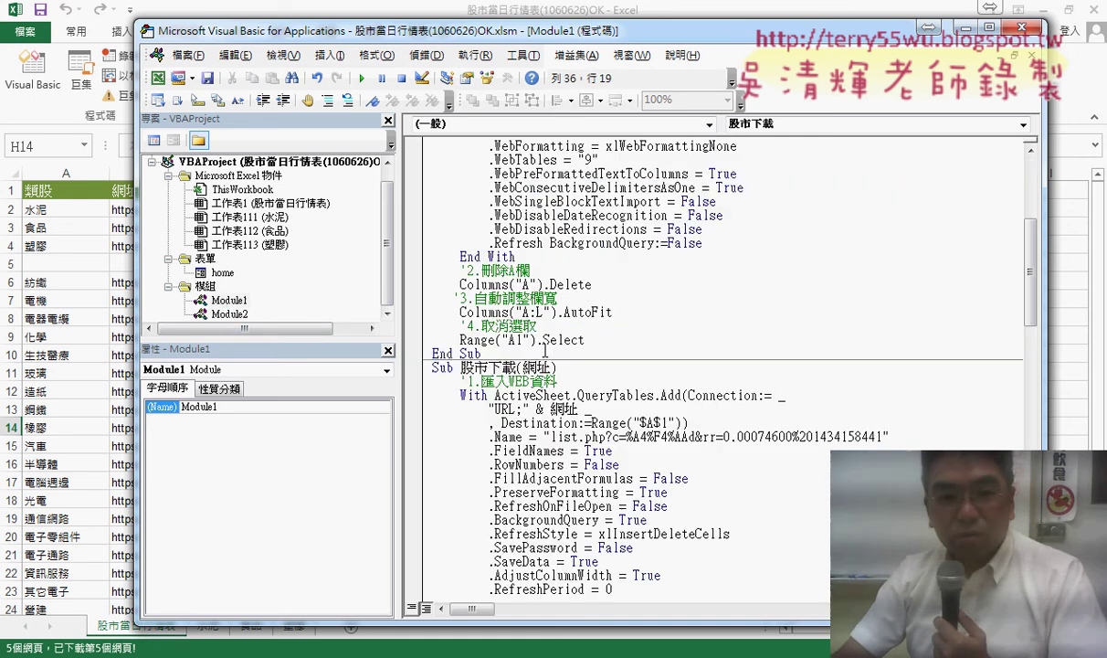
double_click(222, 272)
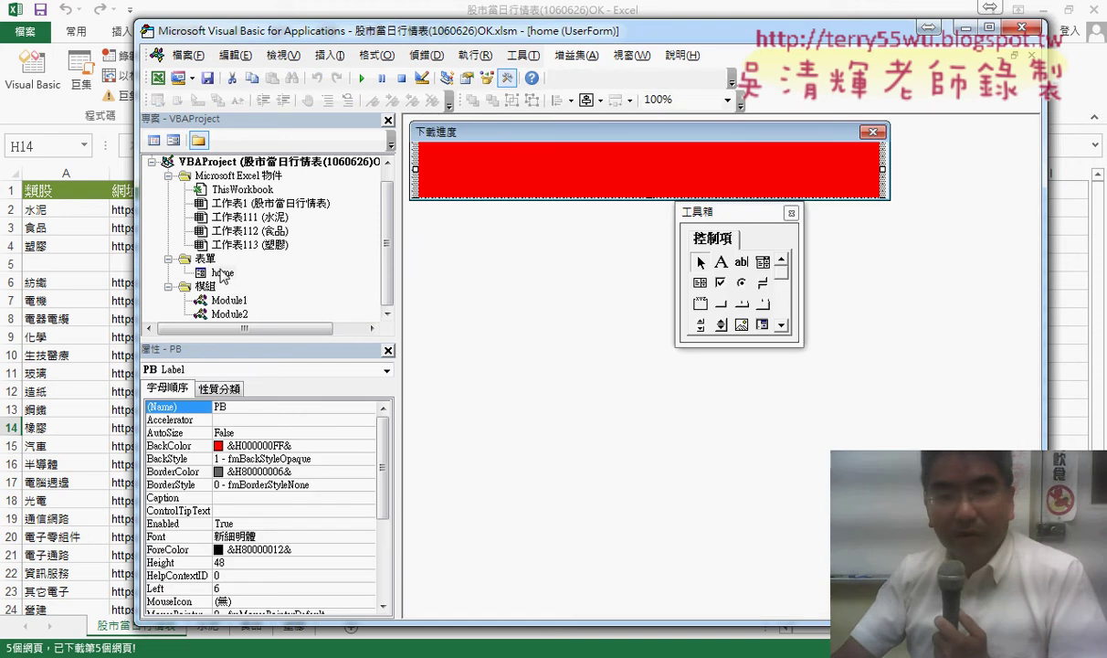
click(362, 77)
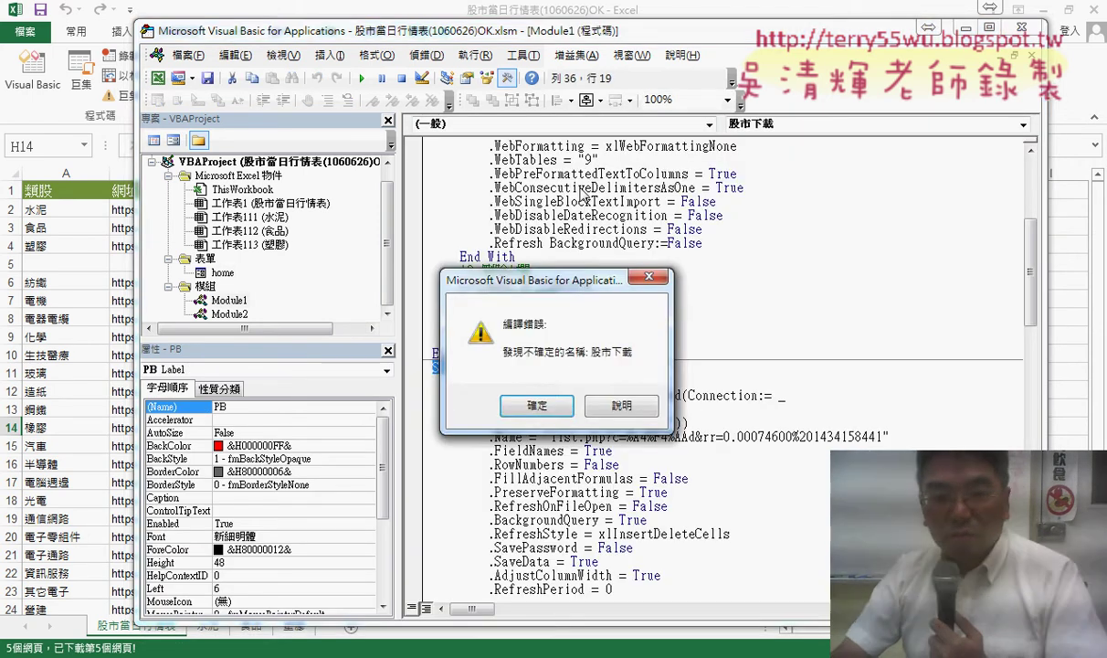
key(Return)
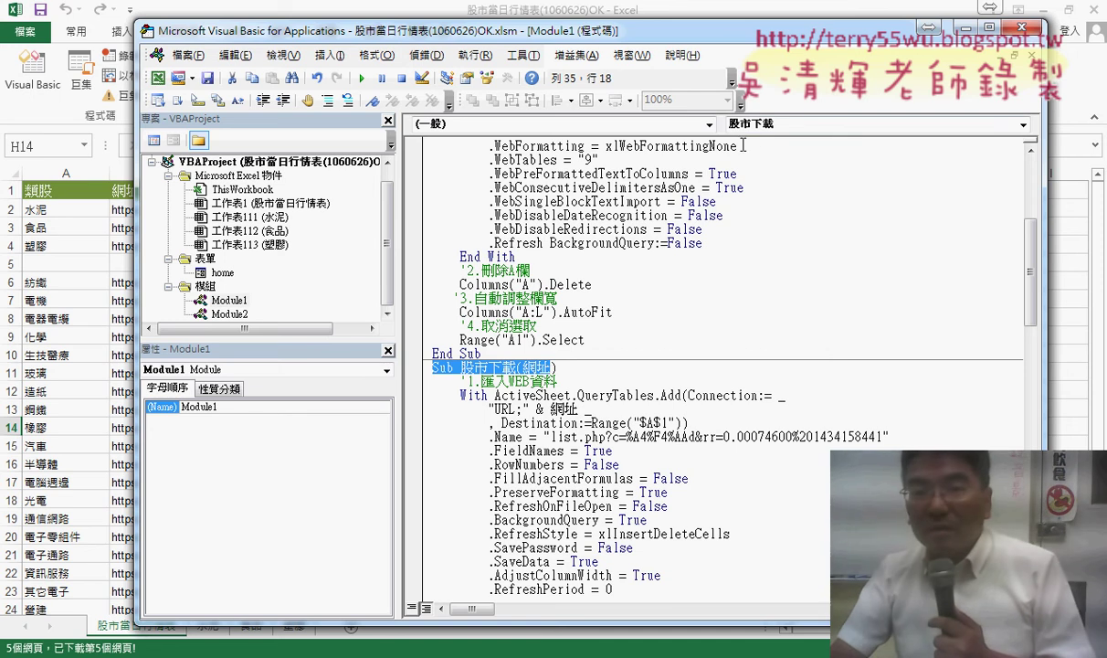
click(787, 124)
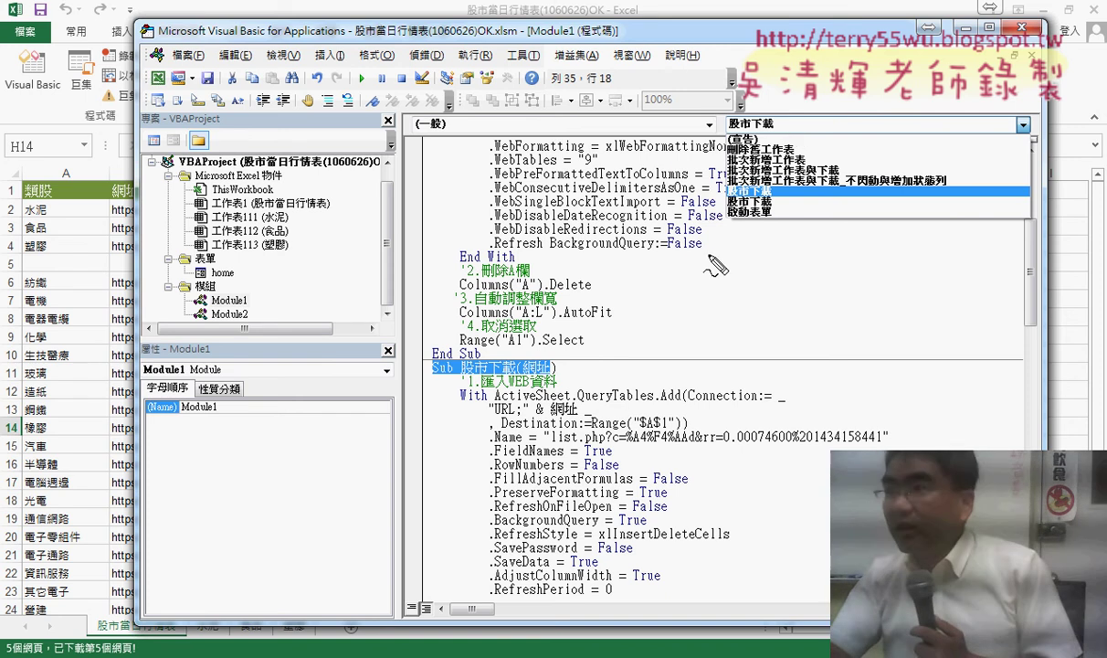
Select the old Sub 股市下載() through End Sub and comment it out with Comment Block
drag(694, 252, 684, 267)
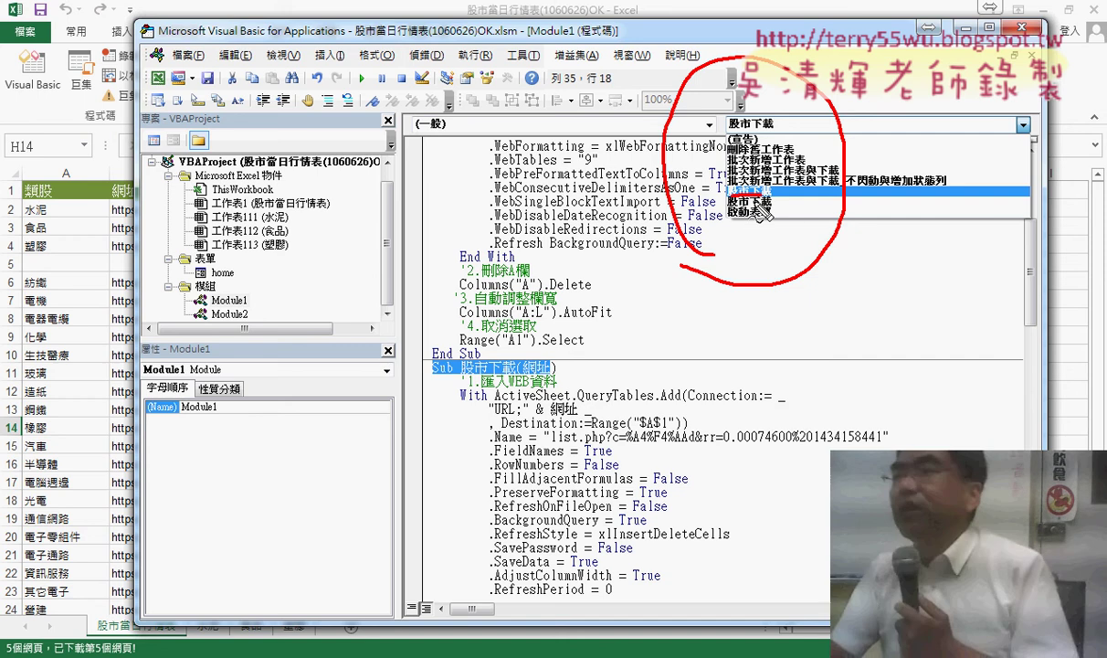
drag(731, 207, 772, 207)
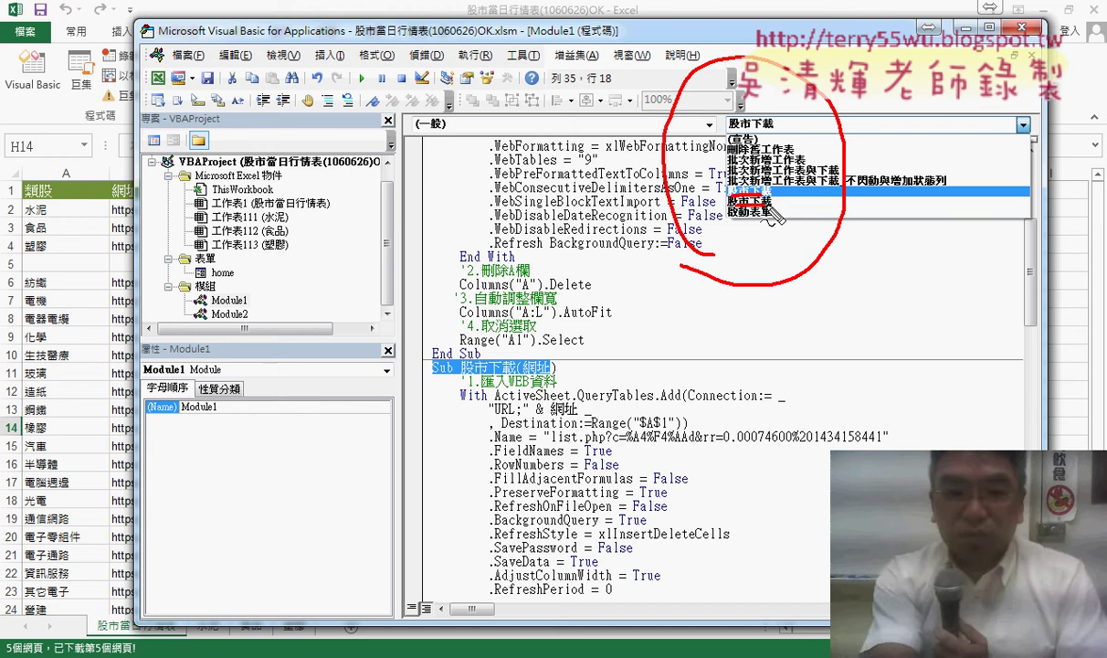
click(758, 200)
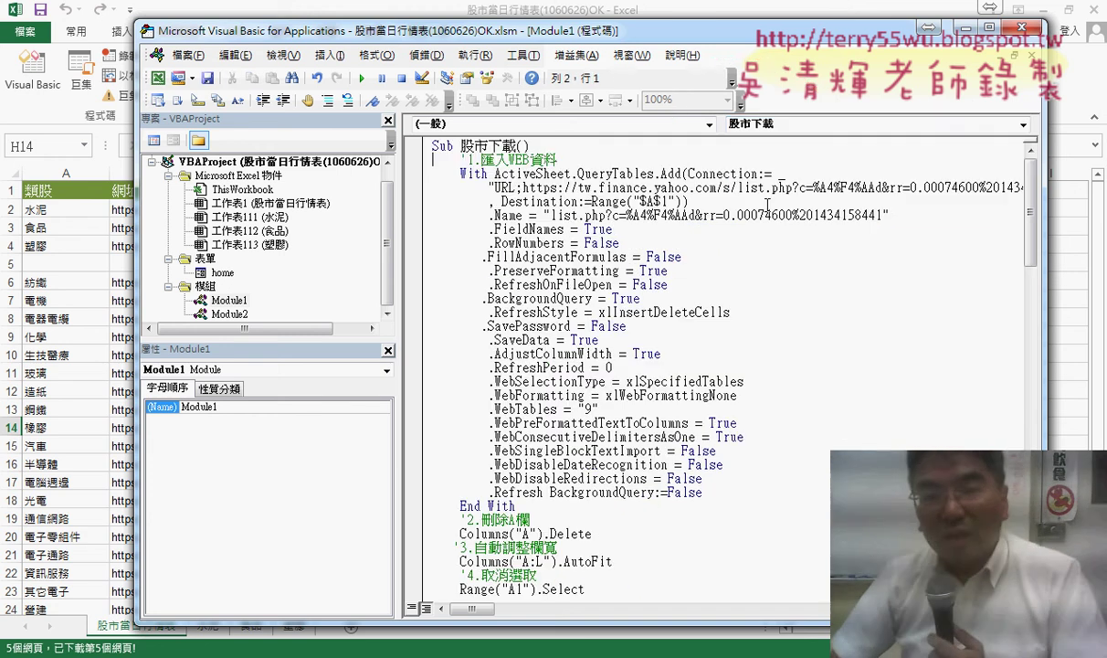
click(643, 312)
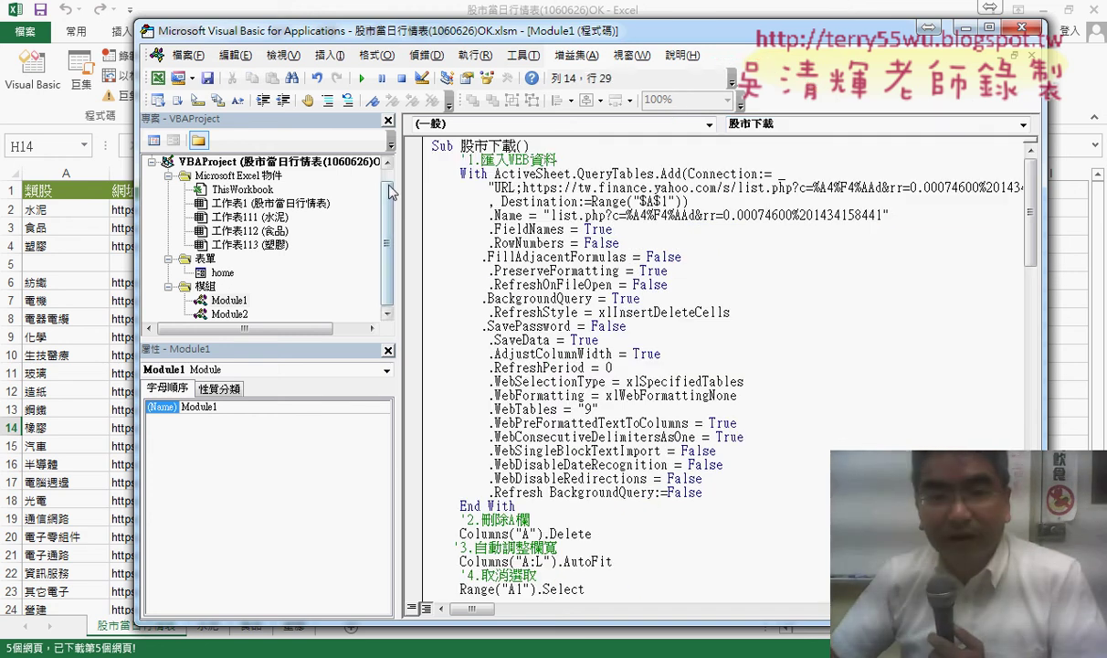
drag(400, 196, 293, 196)
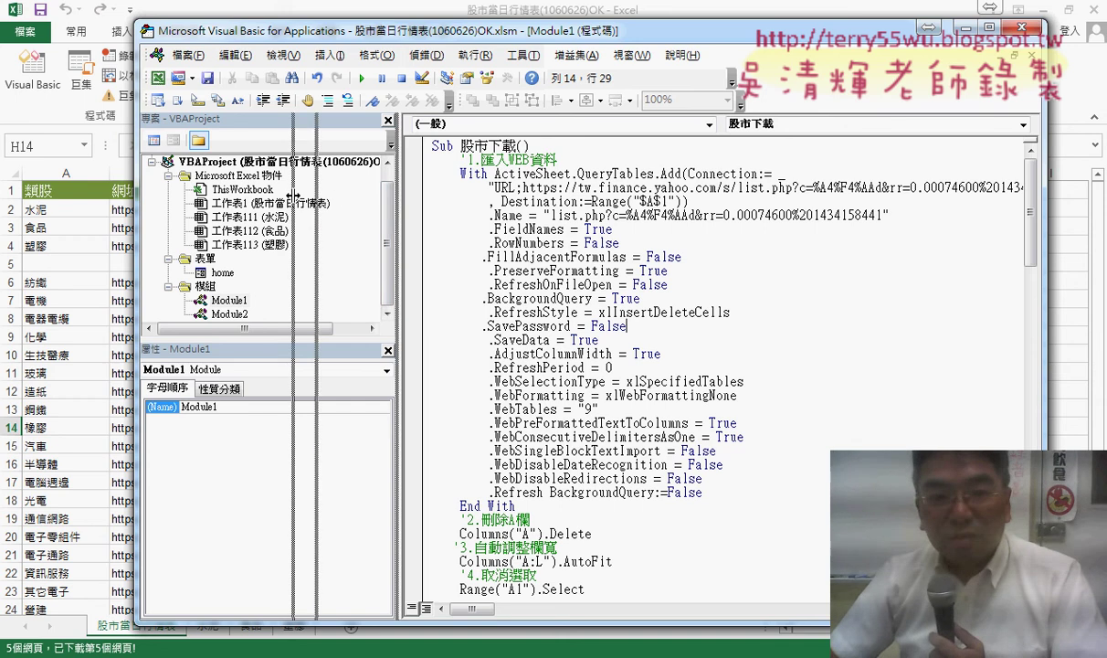
click(327, 146)
scroll(403, 464, down, 3)
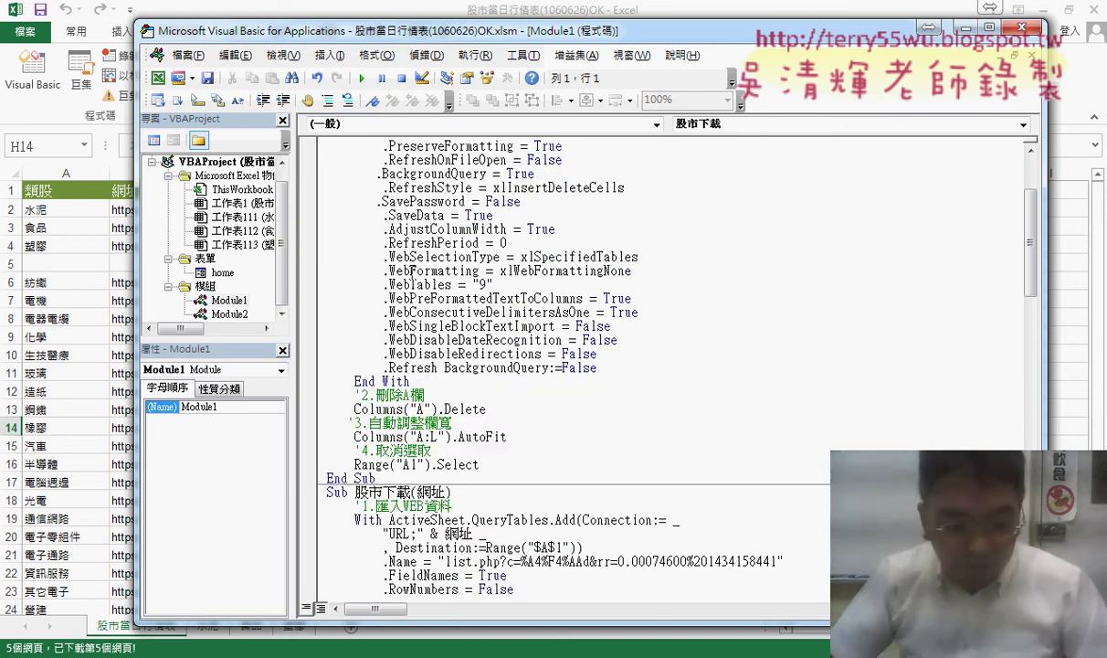
shift+click(382, 477)
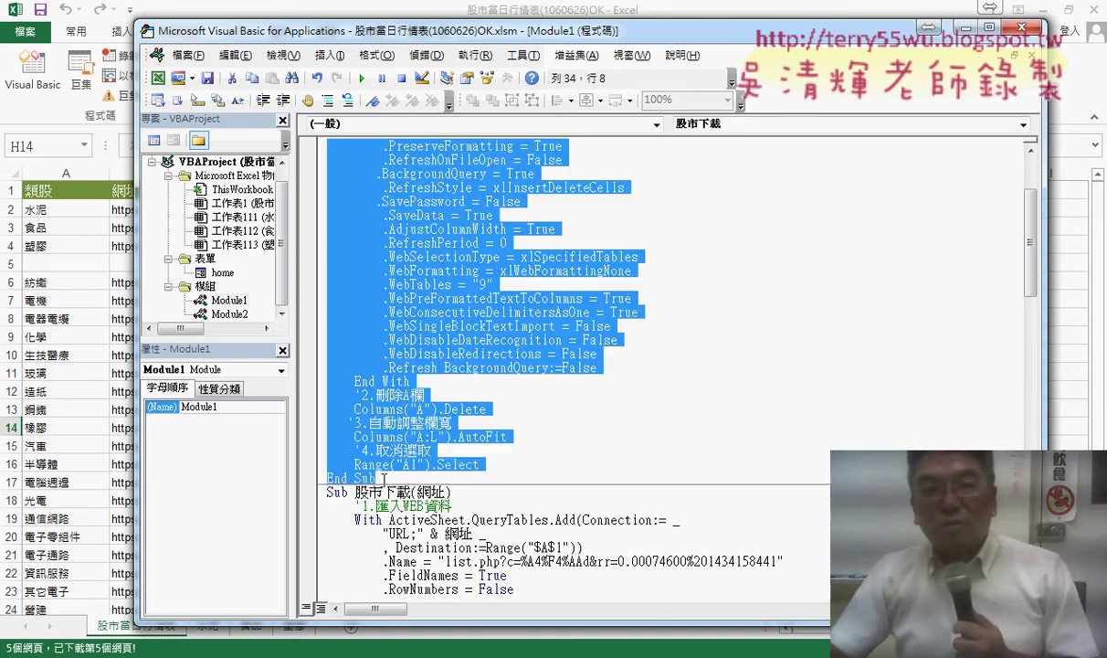
click(327, 101)
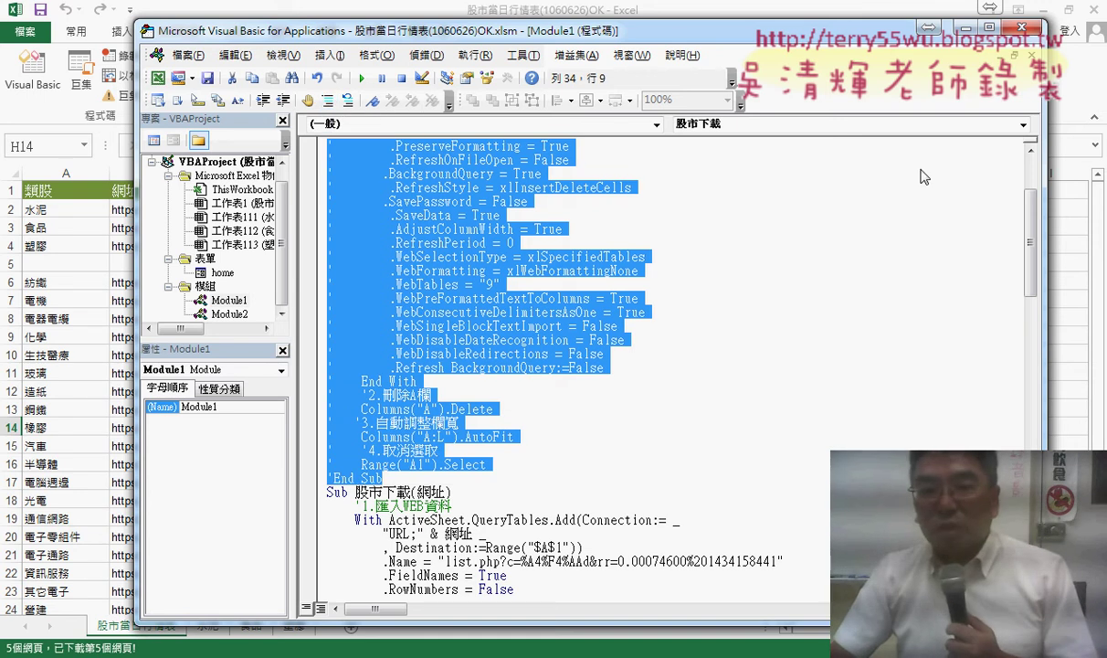
click(965, 28)
Launch the progress form from 啟動表單 to batch-download the 水泥, 食品 and 塑膠 sheets
click(753, 372)
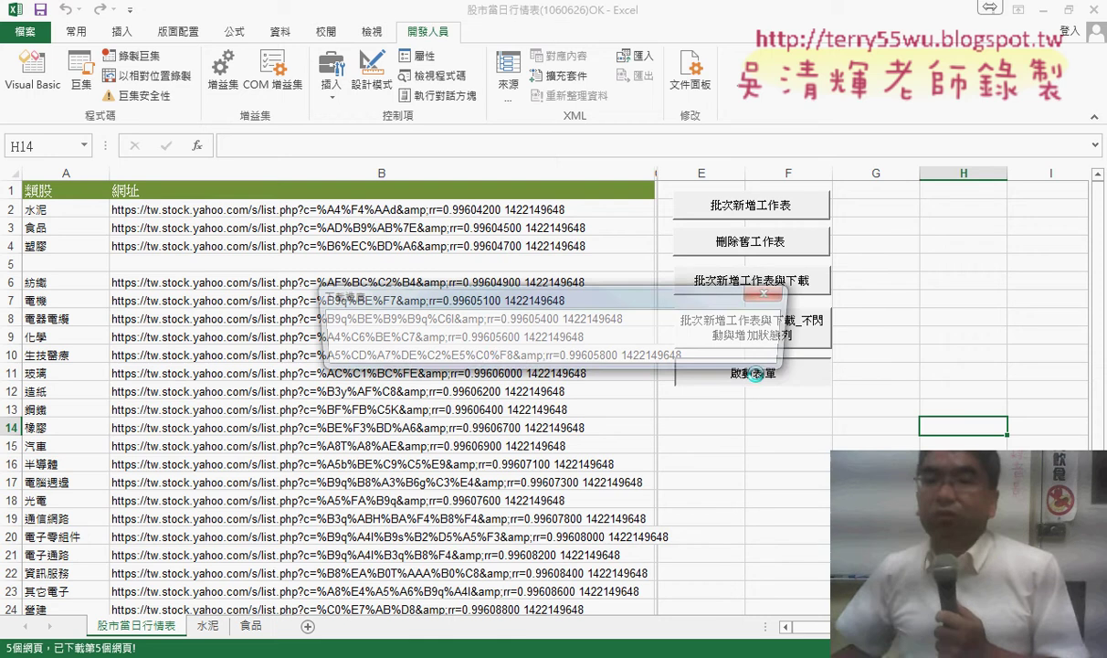